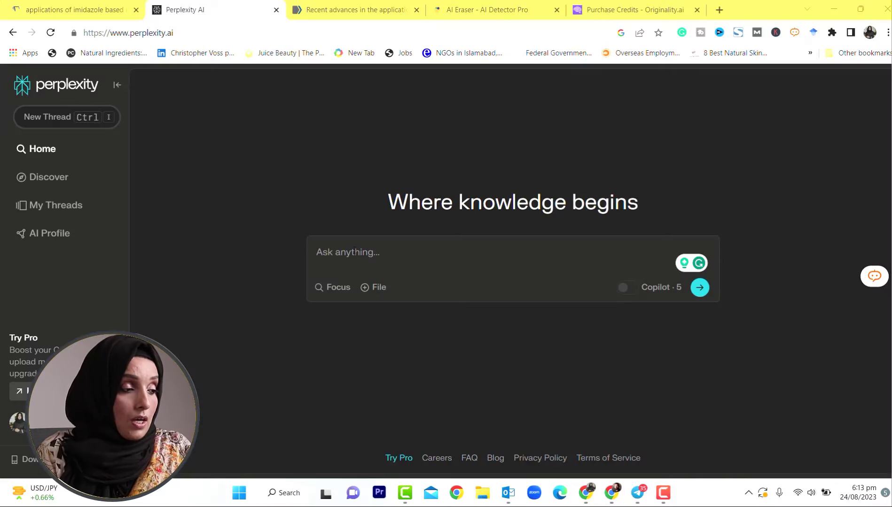
Step: Ask Perplexity "Give me an outline for literature review about the applications of imidazole based ionic liquids" and review the answer
left_click(354, 252)
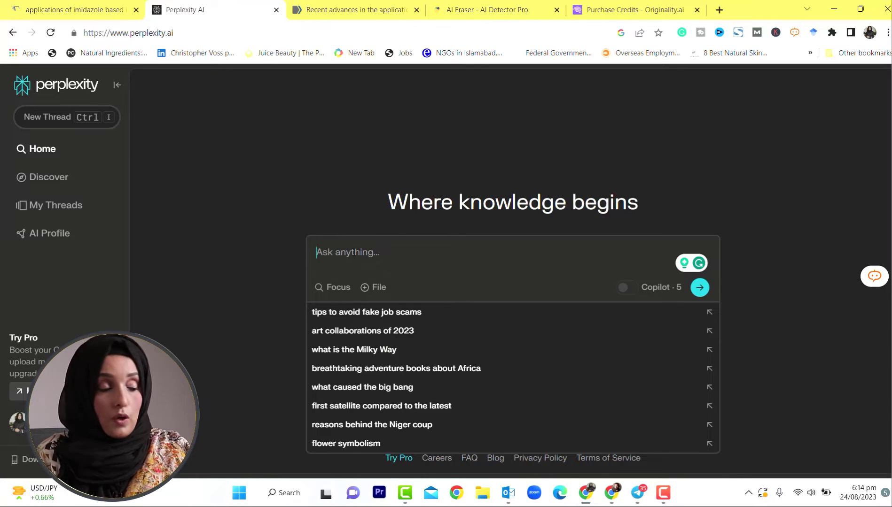
type("Give me an outline for literature review about the applications of imidazole based ionic liquids")
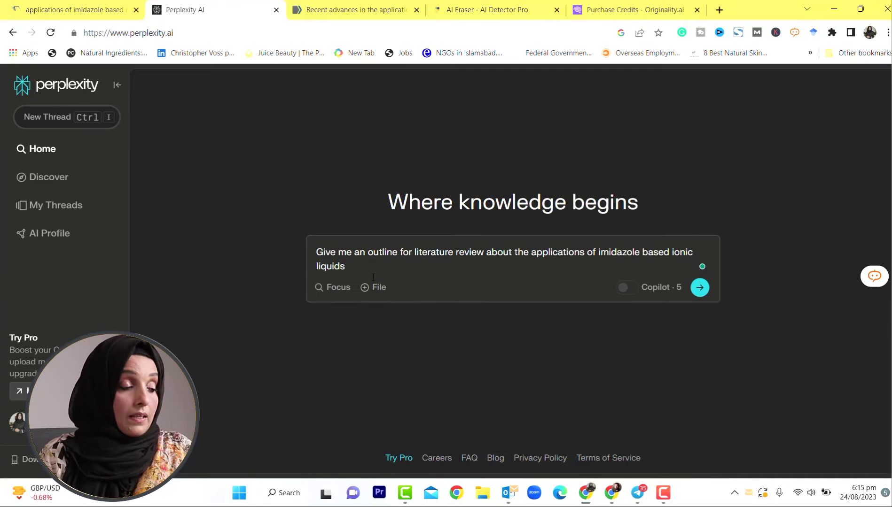
key("Left")
key("Left")
key("Left")
key("Left")
key("Left")
key("Left")
key("Left")
key("Left")
key("Left")
key("Left")
key("Left")
key("Left")
key("Left")
key("Left")
key("Left")
key("Left")
key("Left")
key("Left")
key("Left")
key("Left")
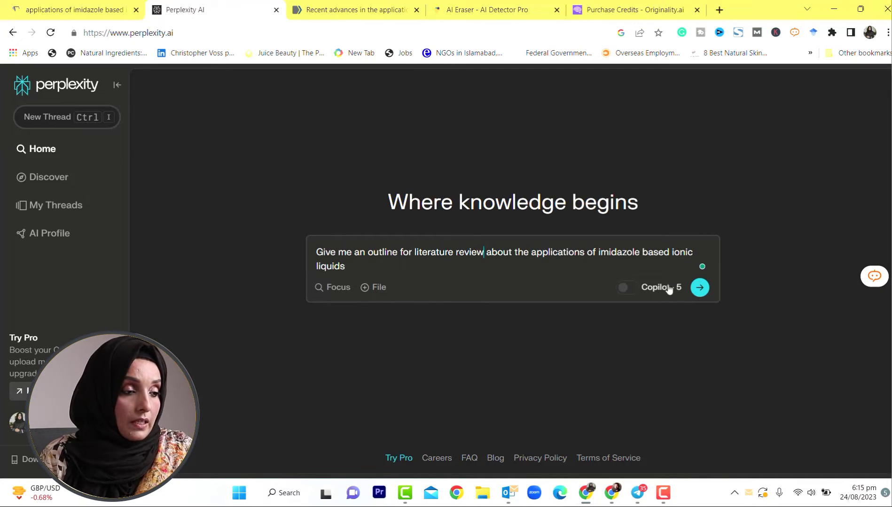
left_click(700, 288)
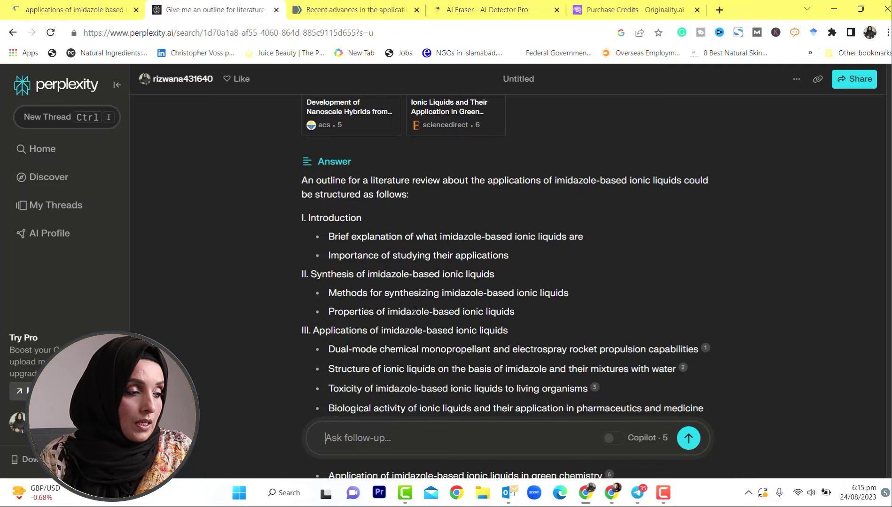
scroll(505, 282, "down", 2)
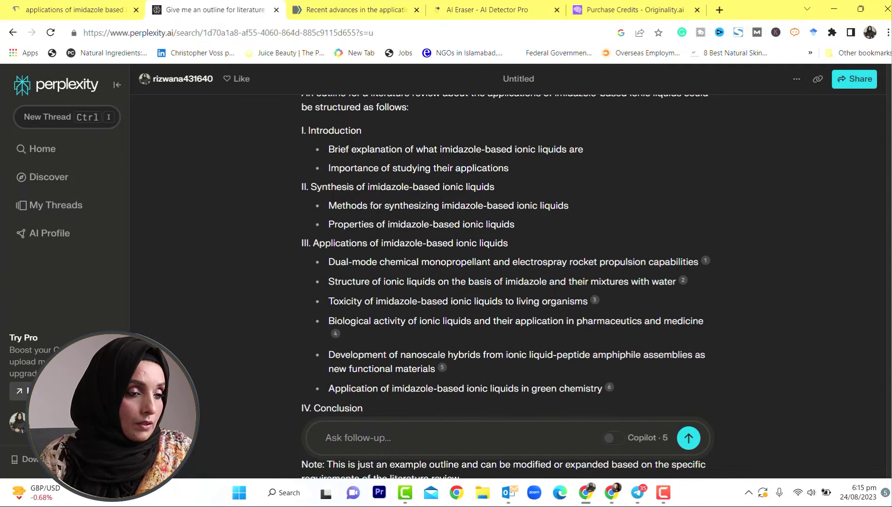
scroll(864, 246, "up", 1)
Step: Find Google Docs through a web search in a new browser tab and create a blank document
left_click(723, 14)
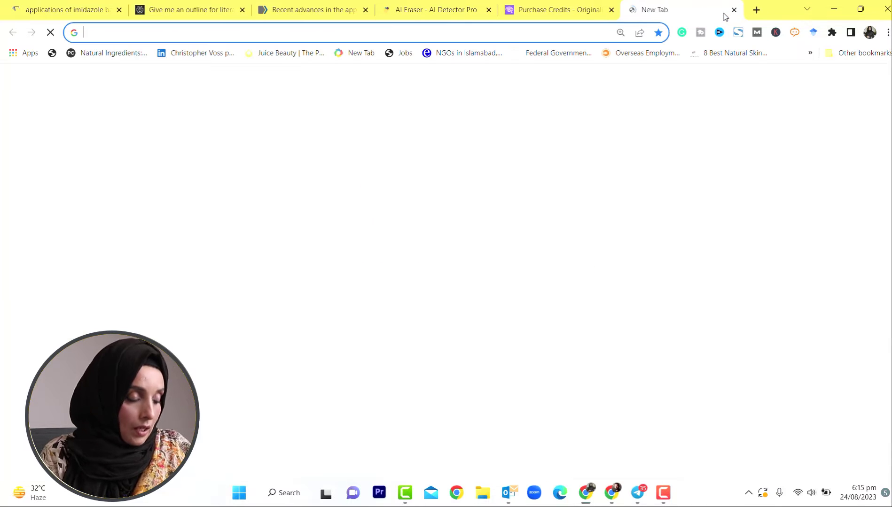
type("google dcos")
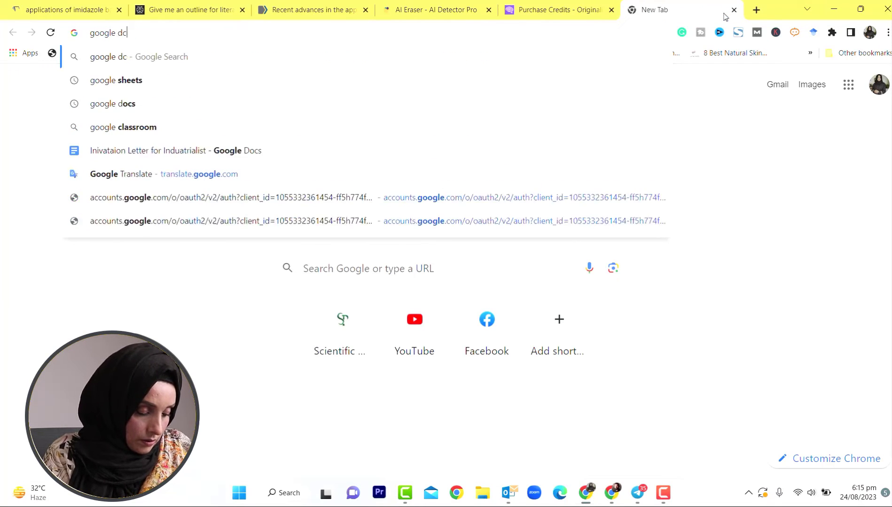
key("Return")
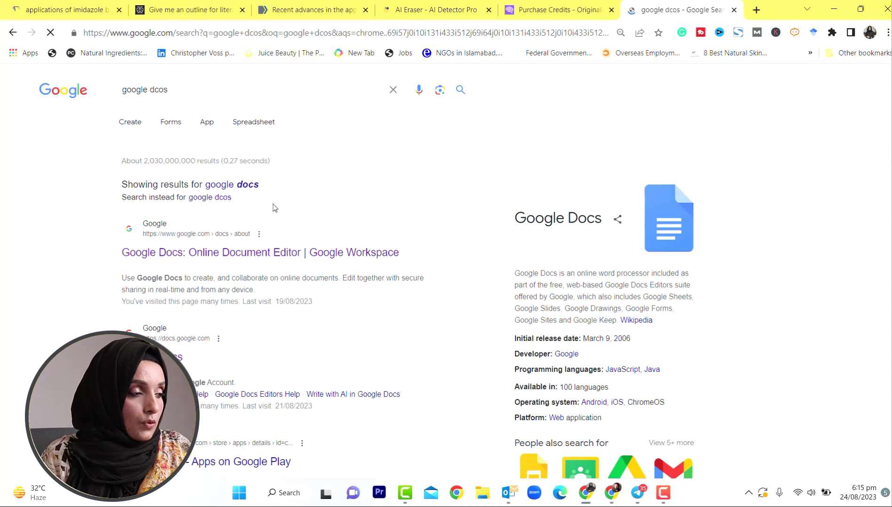
left_click(226, 259)
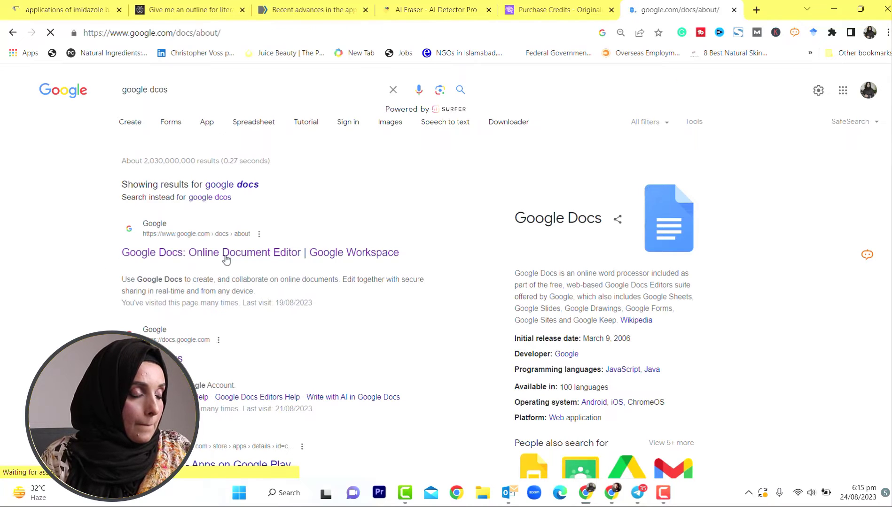
left_click(254, 349)
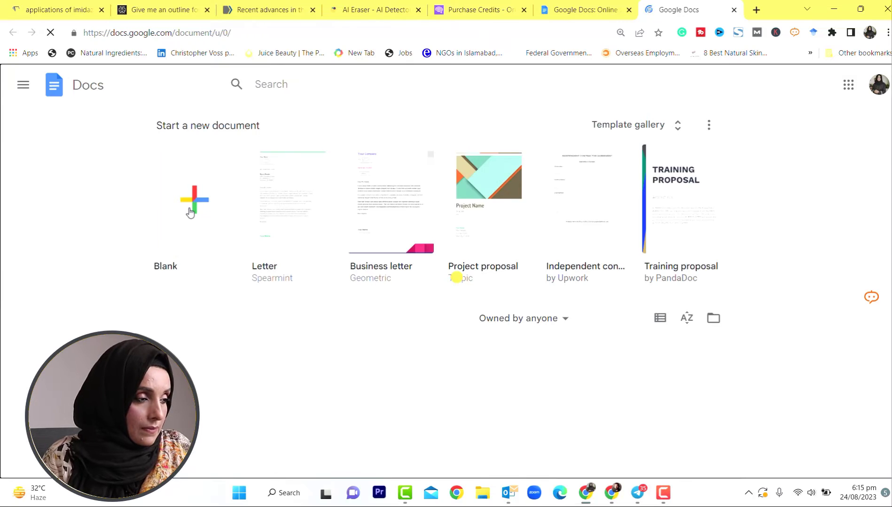
left_click(191, 213)
Step: Copy the literature review outline from the Perplexity answer into the blank Google Docs document
left_click(148, 10)
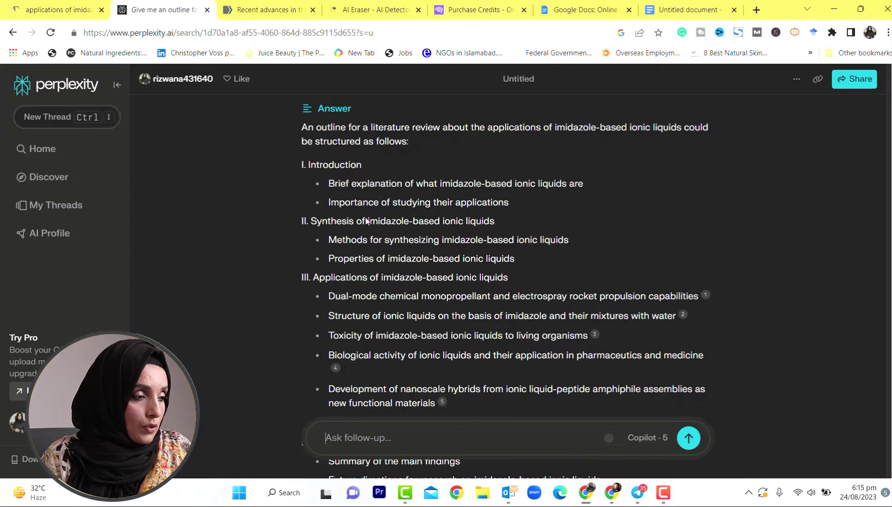
left_click_drag(302, 128, 466, 406)
left_click(688, 9)
key("ctrl+v")
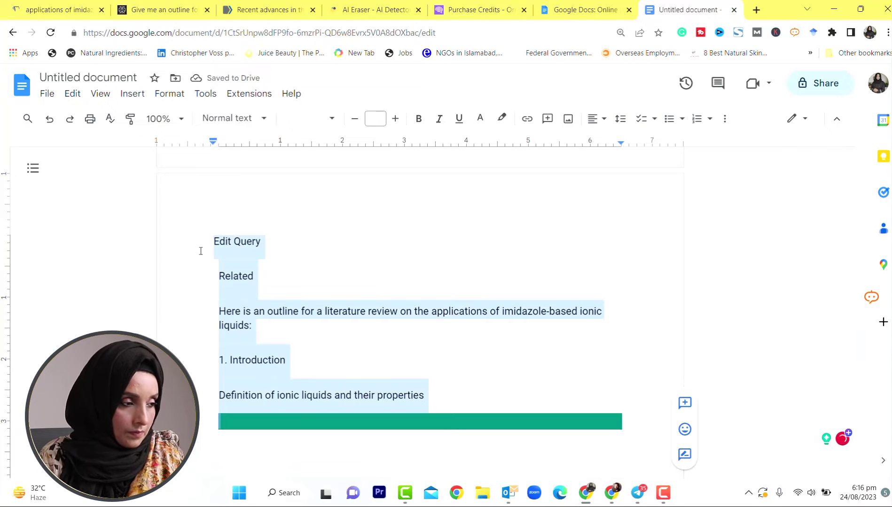
key("ctrl+z")
key("ctrl+v")
Step: Delete the stray interface text pasted after the outline's Conclusion section
scroll(858, 306, "down", 3)
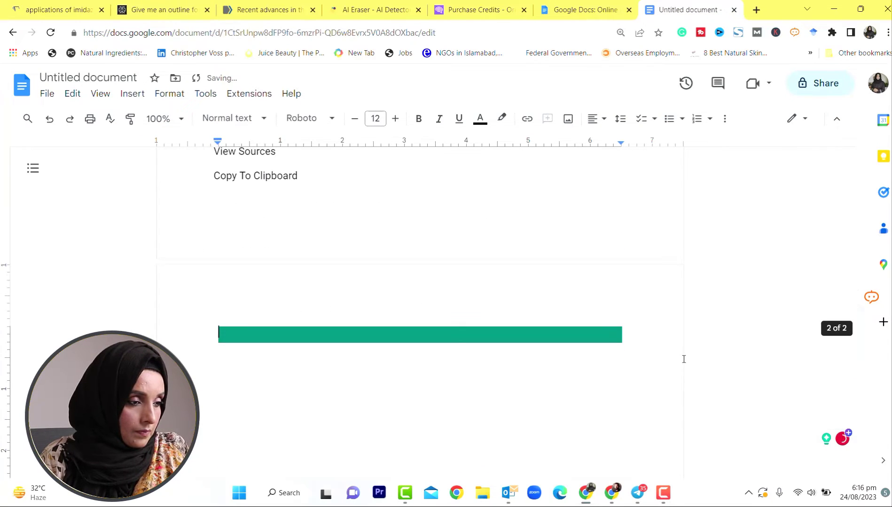
scroll(868, 305, "up", 4)
left_click_drag(309, 384, 204, 292)
key("BackSpace")
left_click_drag(389, 335, 212, 298)
key("BackSpace")
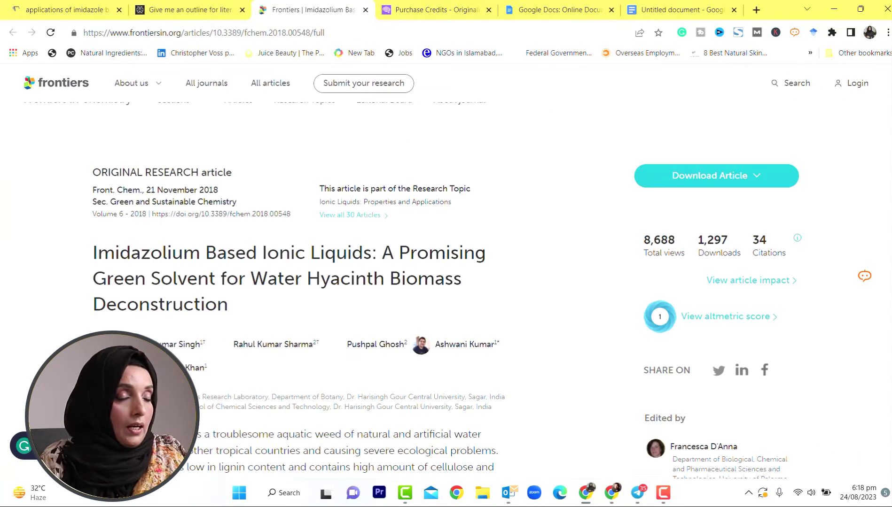
Step: In the Google Docs outline, add blank lines below the Introduction bullet "Brief explanation of what imidazole-based ionic liquids are"
left_click(677, 10)
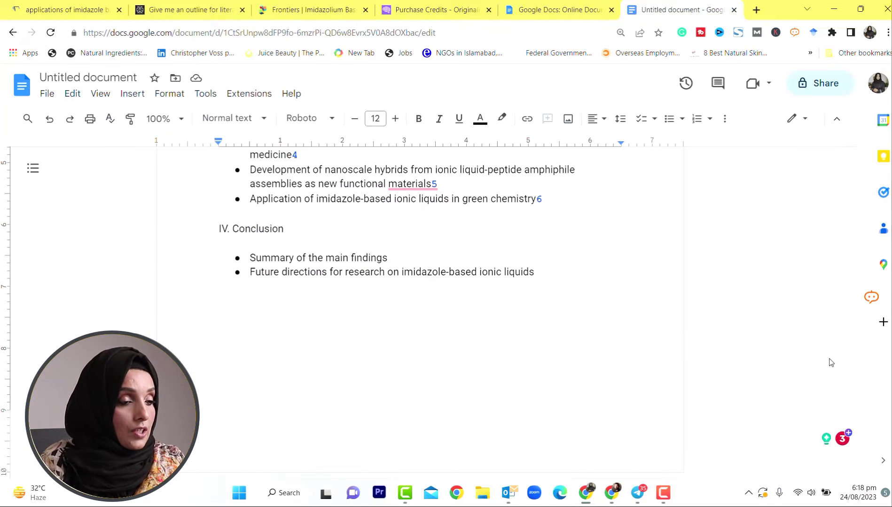
left_click_drag(860, 376, 860, 203)
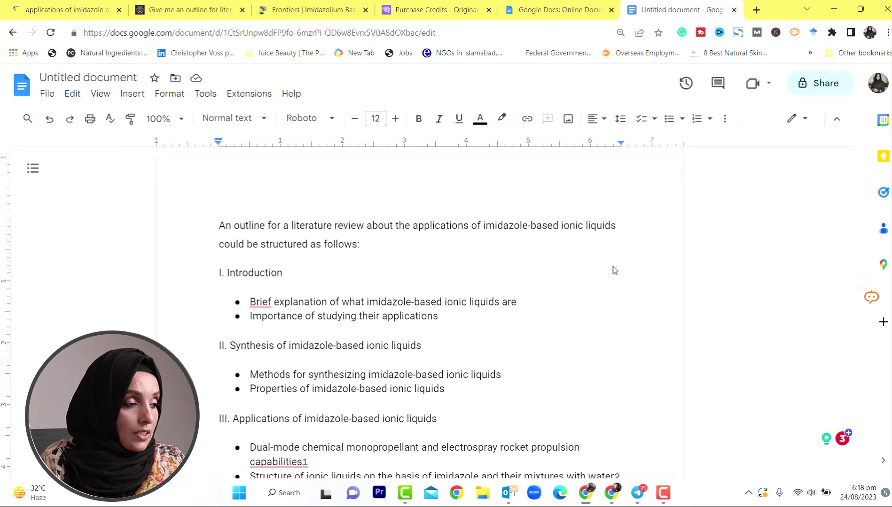
left_click(307, 327)
key("Return")
key("Return")
key("Return")
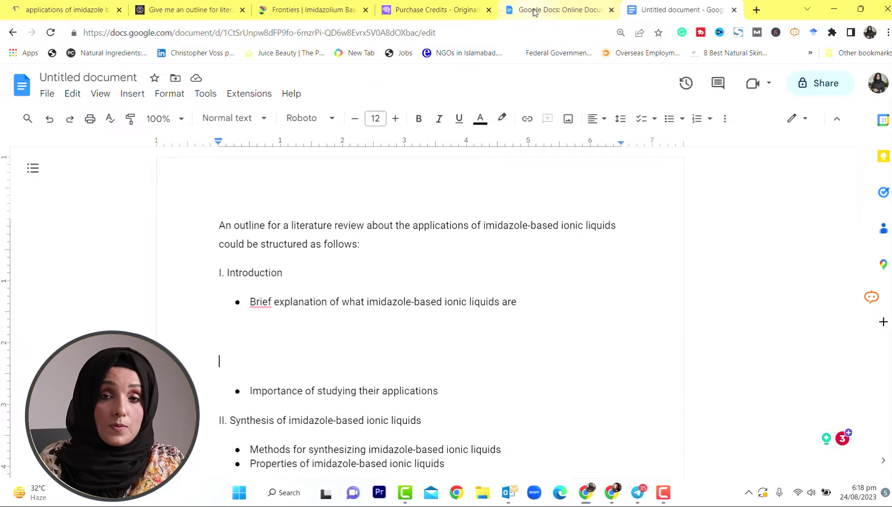
Step: Copy the Introduction bullet "Brief explanation of what imidazole-based ionic liquids are", submit it as a Perplexity follow-up question, and review the answer
left_click(559, 7)
key("ctrl+Tab")
left_click_drag(535, 304, 249, 312)
key("ctrl+c")
left_click(193, 9)
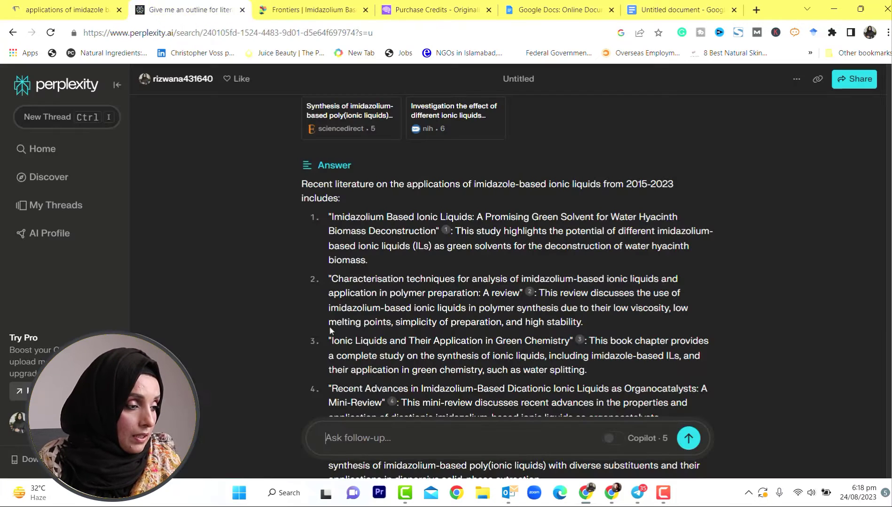
left_click(396, 438)
key("ctrl+v")
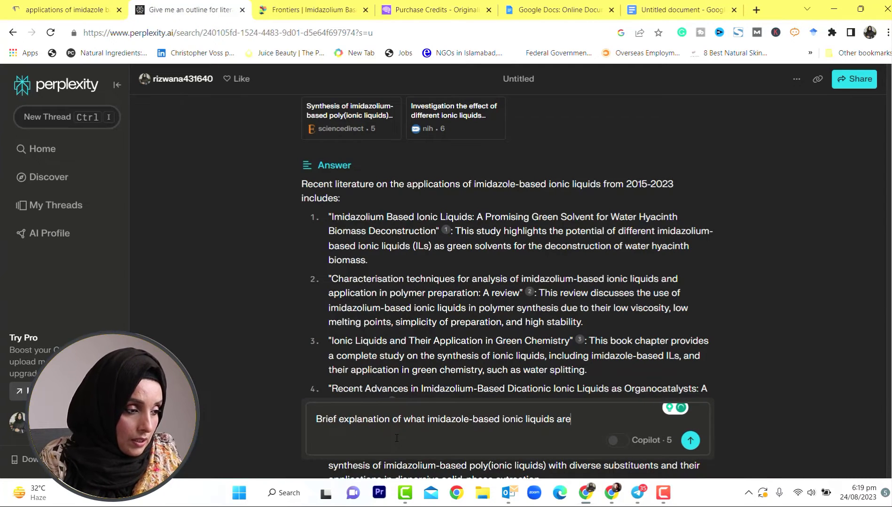
key("Return")
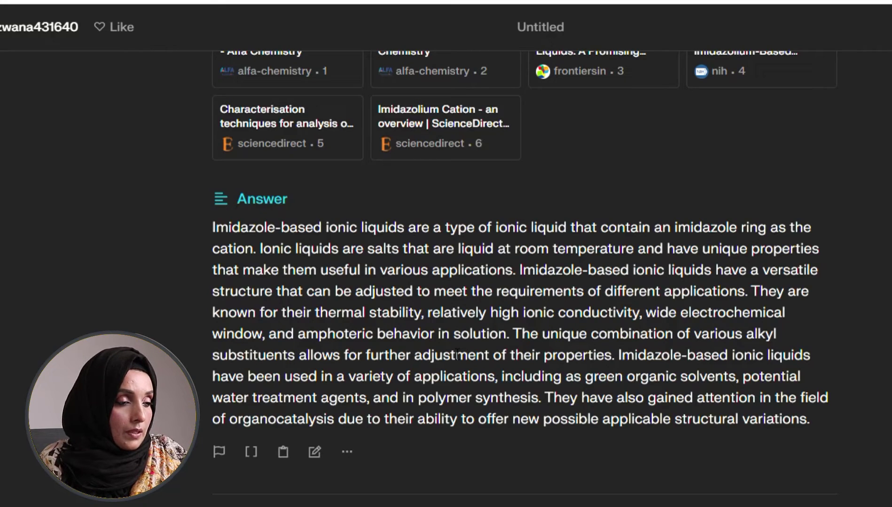
left_click_drag(213, 227, 824, 428)
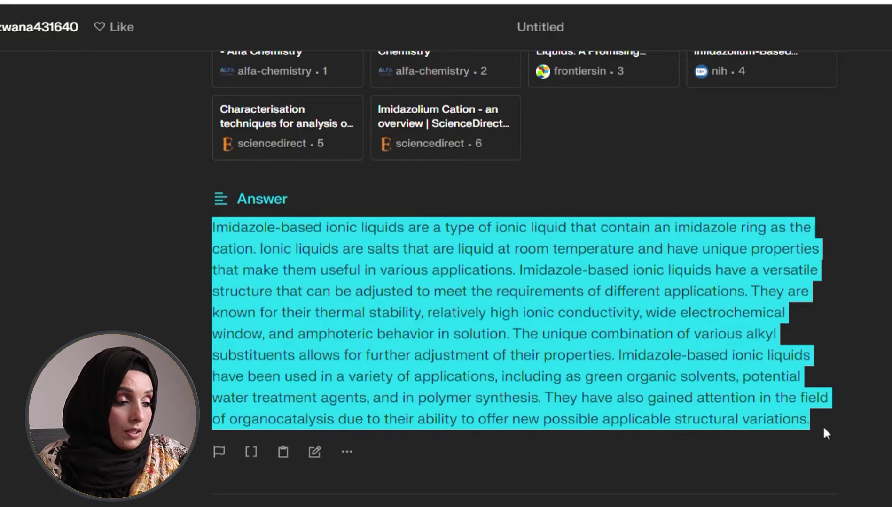
left_click(824, 428)
Step: Submit the follow-up "Brief explanation of what imidazole-based ionic liquids are with the latest literature"
scroll(824, 428, "down", 3)
left_click(549, 455)
key("ctrl+v")
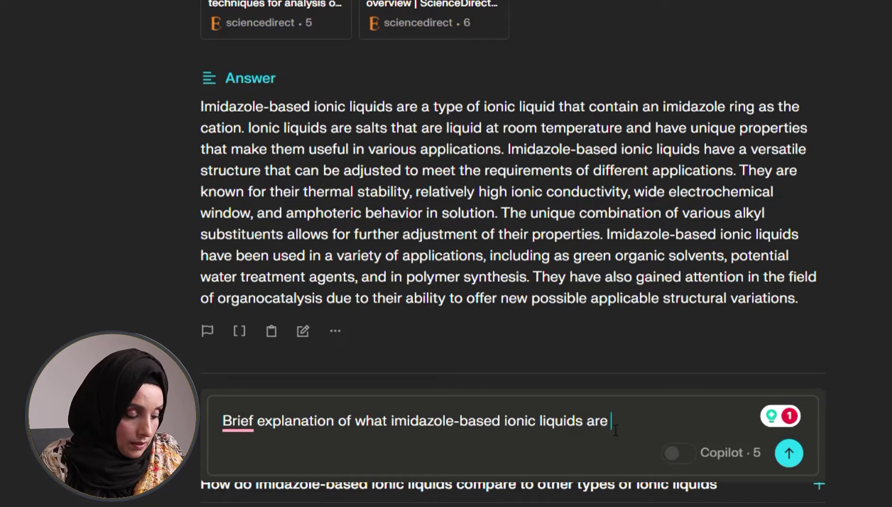
type("with eltaetse")
key("BackSpace")
key("BackSpace")
key("BackSpace")
key("BackSpace")
key("BackSpace")
key("BackSpace")
key("BackSpace")
key("BackSpace")
type("the latest literature")
key("Return")
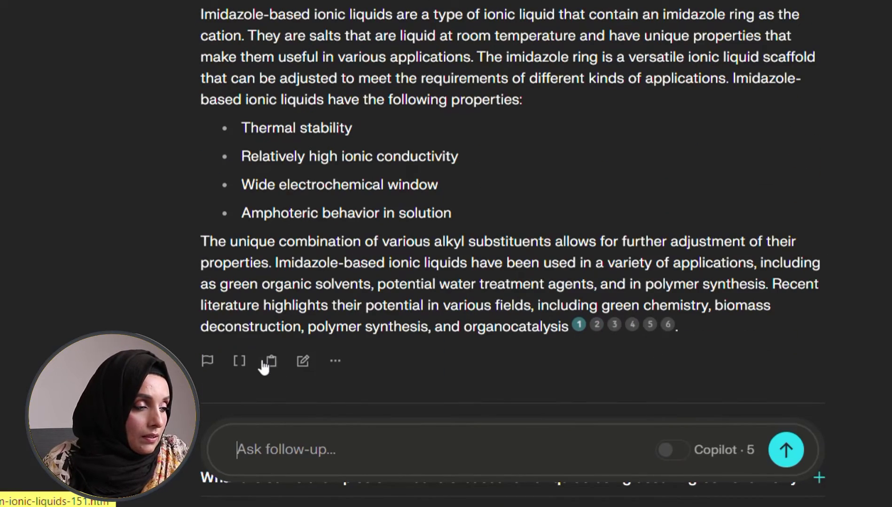
Step: Look through the answer's sources and open the first one, "Imidazolium Ionic Liquids - Alfa Chemistry", to skim its page
left_click(240, 363)
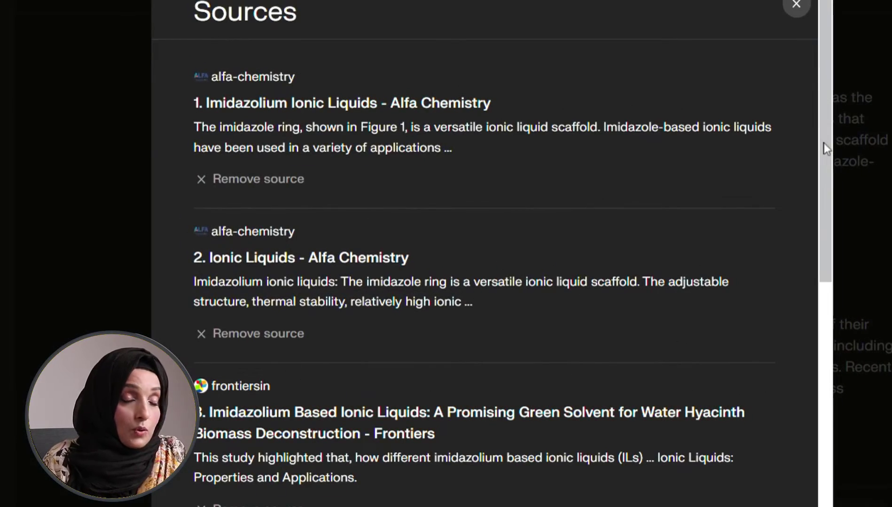
left_click_drag(827, 149, 827, 250)
left_click_drag(832, 219, 827, 134)
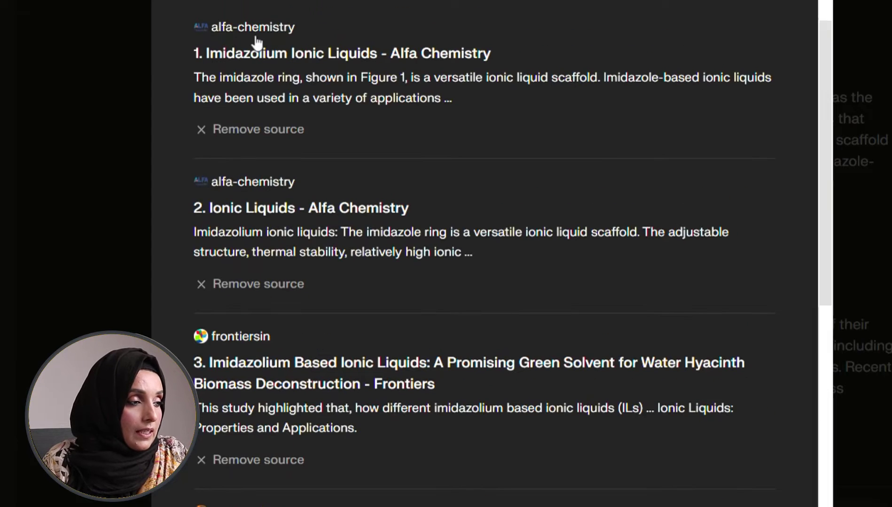
left_click(275, 61)
scroll(530, 463, "down", 15)
scroll(446, 305, "down", 5)
key("Home")
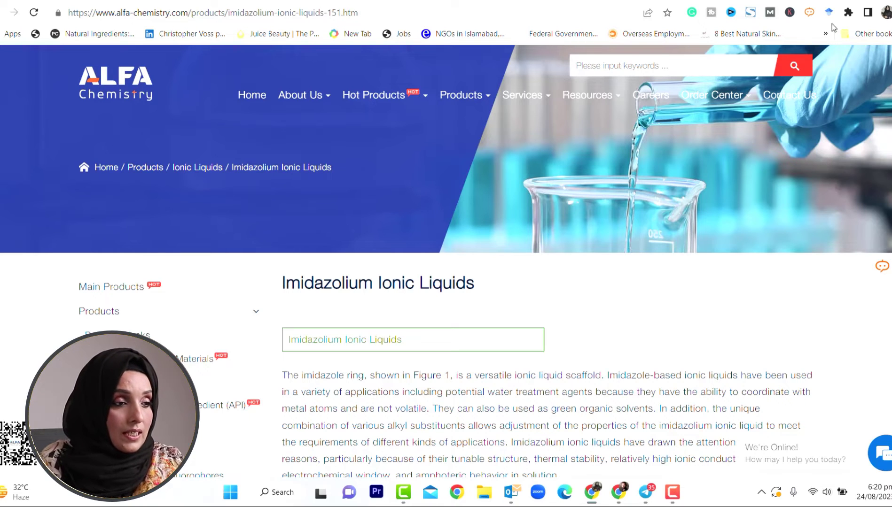
Step: Generate the key takeaways of the Alfa Chemistry page with the Copilot browser extension and read them
left_click(809, 13)
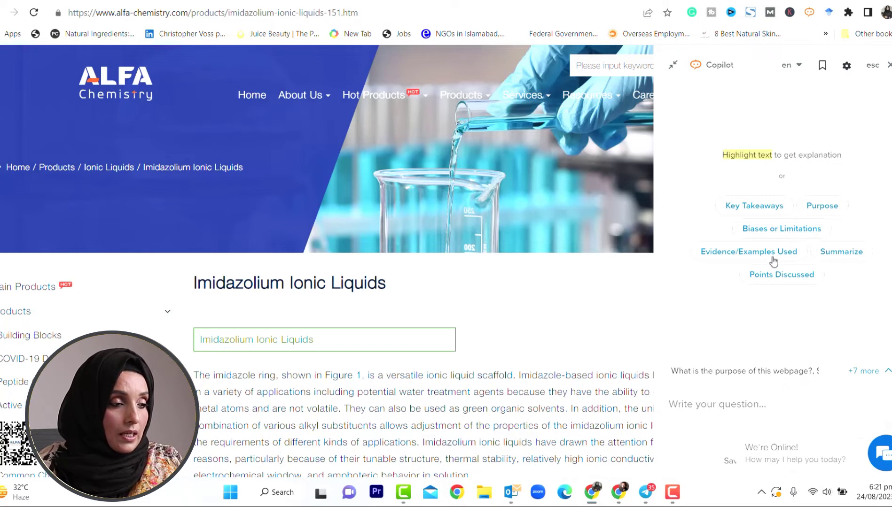
left_click(765, 209)
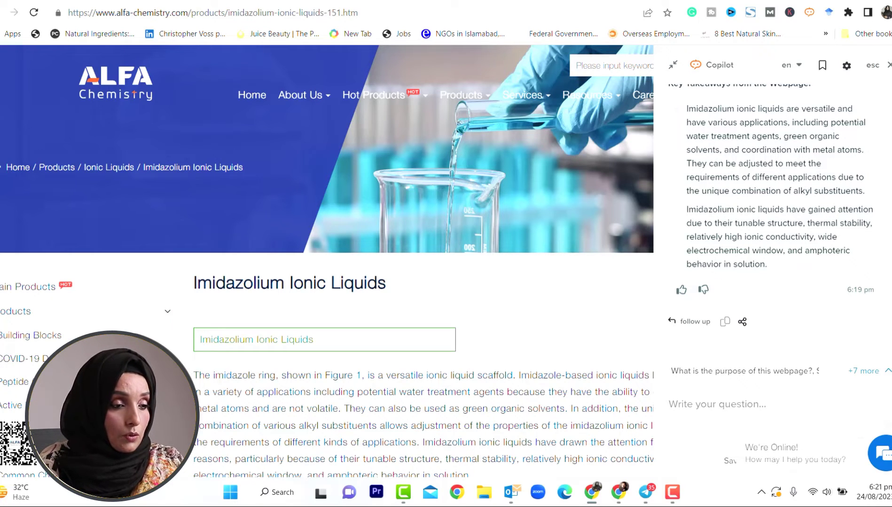
scroll(855, 261, "up", 2)
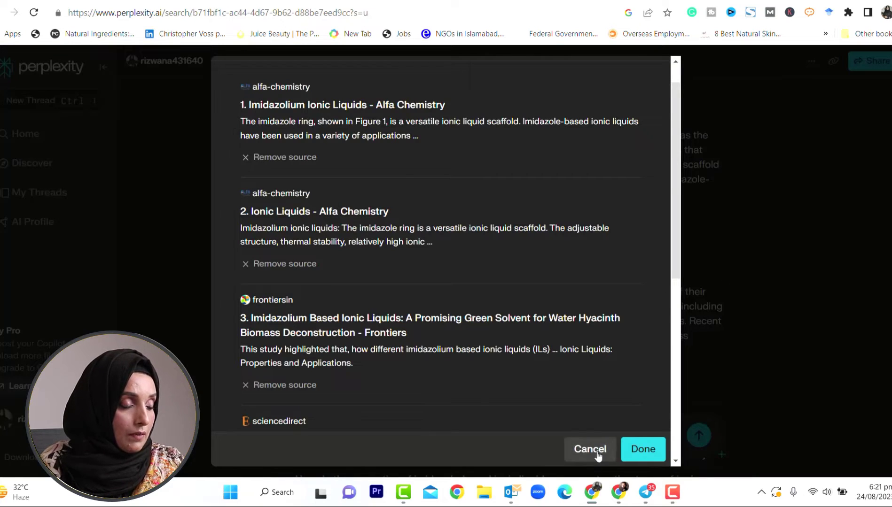
Step: Close Perplexity's source list without changes and copy the text of the latest-literature answer into the follow-up question
left_click(582, 450)
scroll(773, 370, "up", 2)
scroll(773, 369, "down", 1)
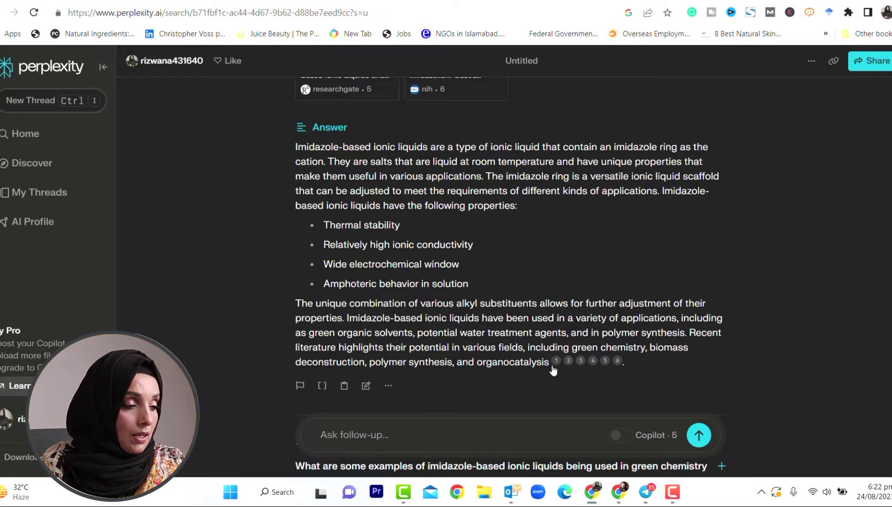
left_click_drag(295, 146, 542, 363)
key("ctrl+c")
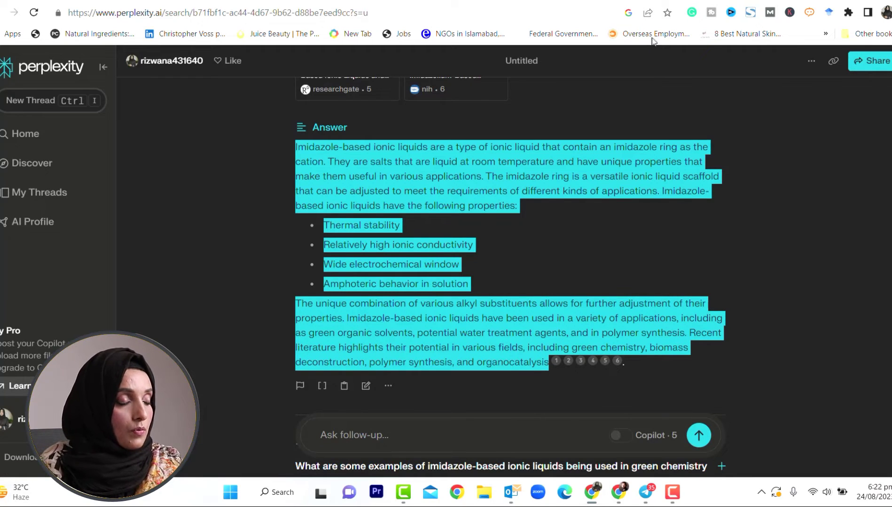
left_click(481, 442)
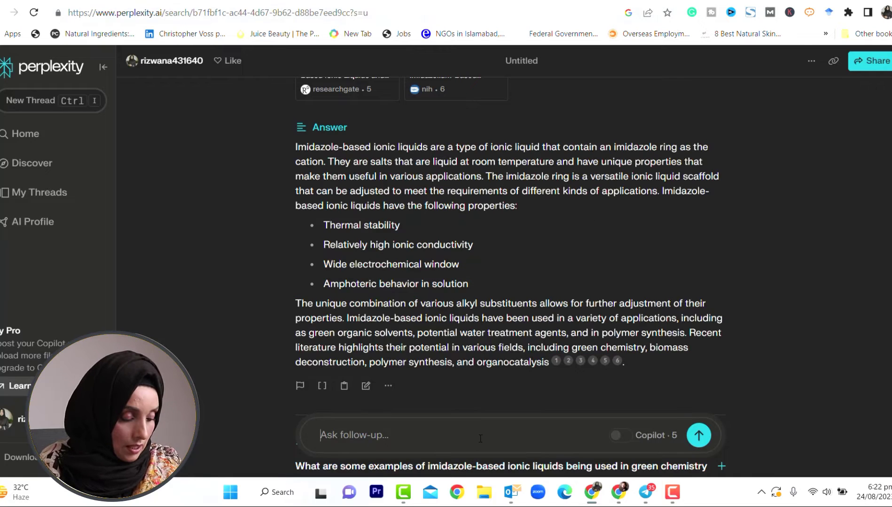
key("ctrl+v")
Step: Return to the Alfa Chemistry page and select the full text of the key takeaways generated by Copilot
key("ctrl+Tab")
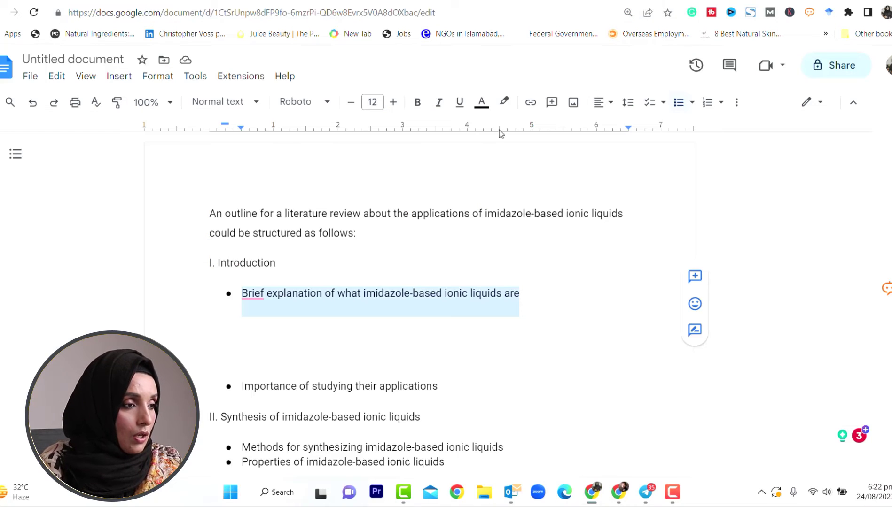
key("ctrl+Tab")
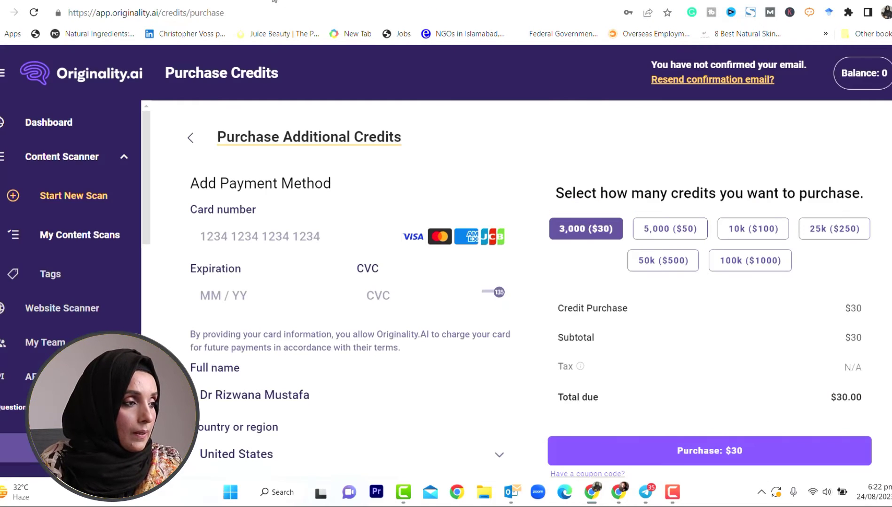
key("ctrl+Tab")
left_click_drag(798, 326, 684, 170)
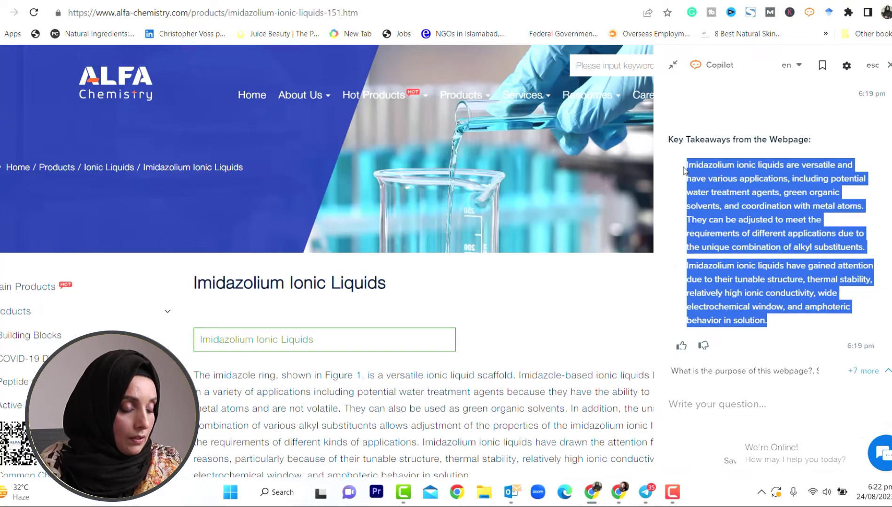
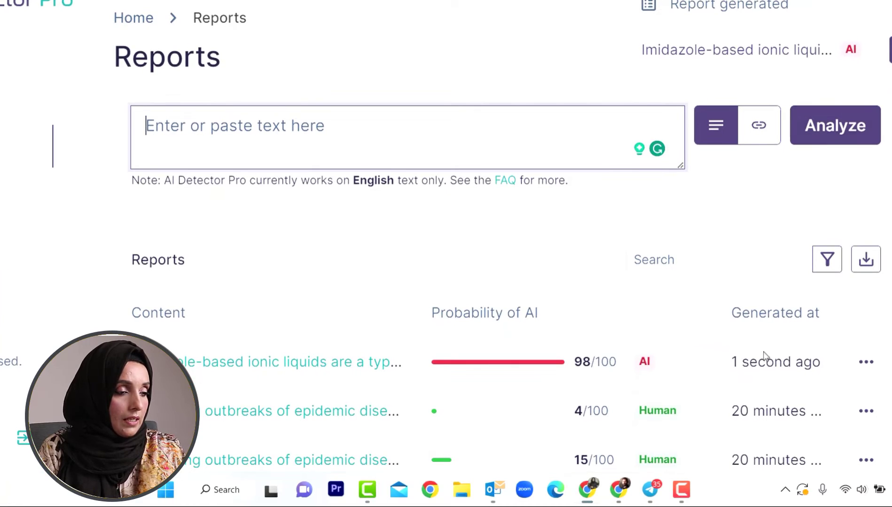
Step: Open the newest AI Detector Pro report and delete the citation numbers below its first paragraph
left_click(303, 369)
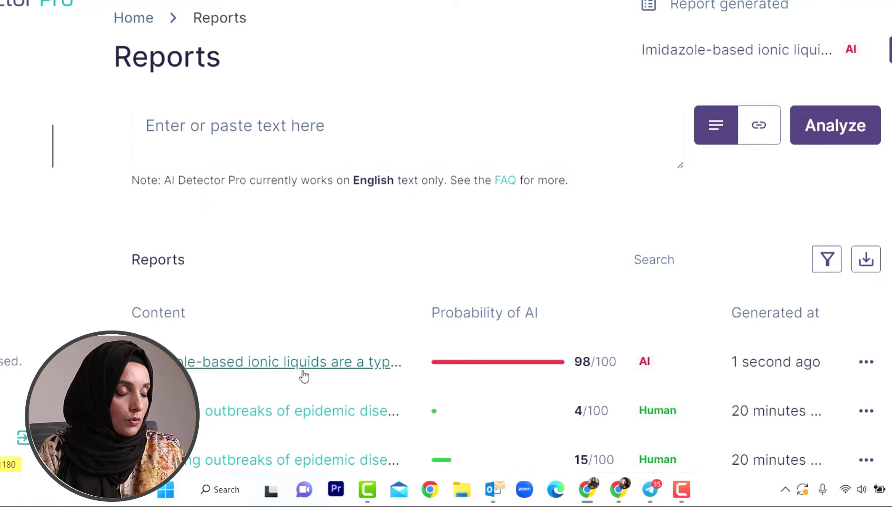
left_click(381, 355)
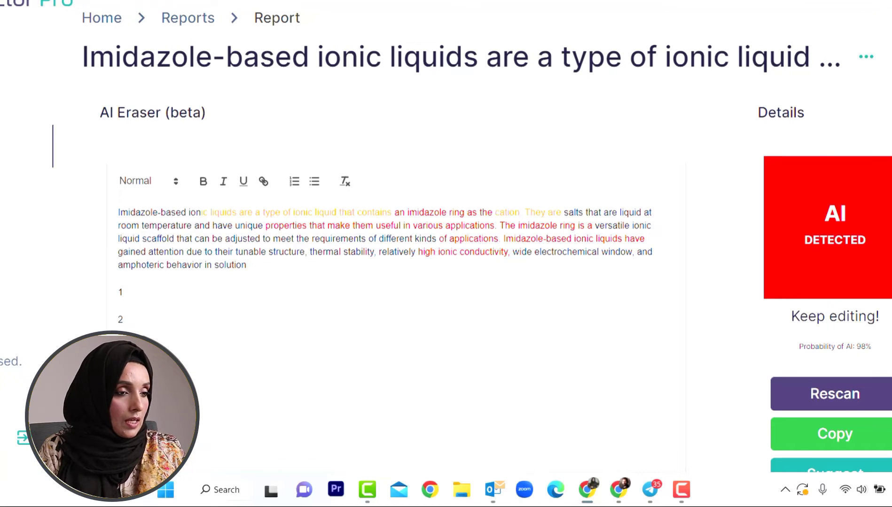
scroll(277, 174, "down", 7)
scroll(277, 175, "up", 2)
left_click_drag(127, 196, 111, 60)
key("BackSpace")
Step: Delete the citation numbers under the recent-literature and alkyl-substituent paragraphs, keeping the final paragraph's opening word as "The"
left_click_drag(141, 324, 118, 234)
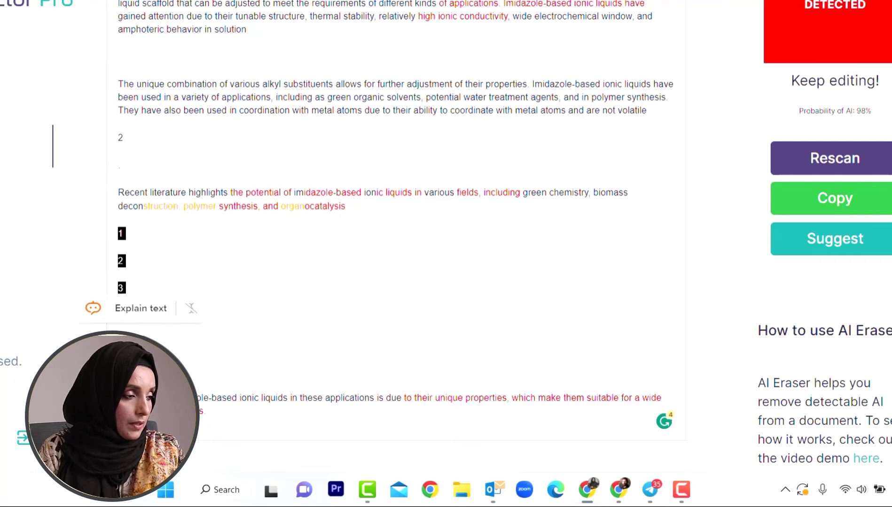
key("BackSpace")
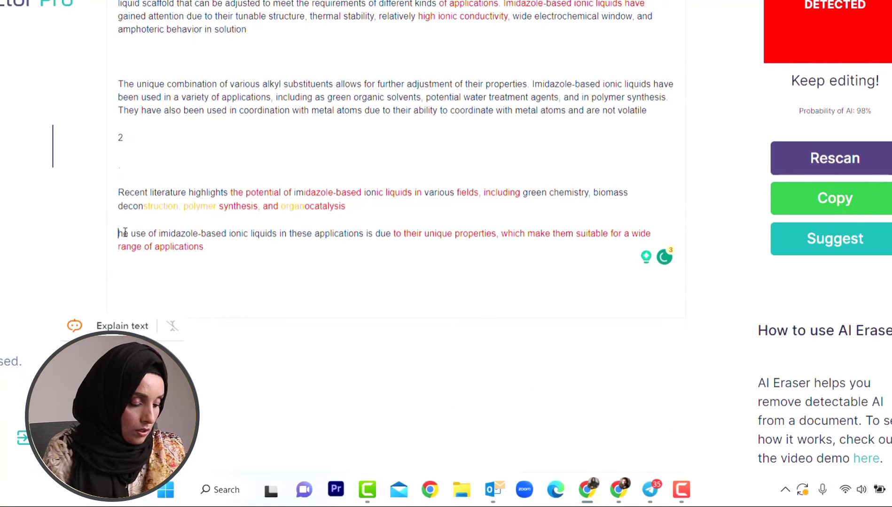
type("T")
left_click_drag(124, 141, 117, 130)
key("BackSpace")
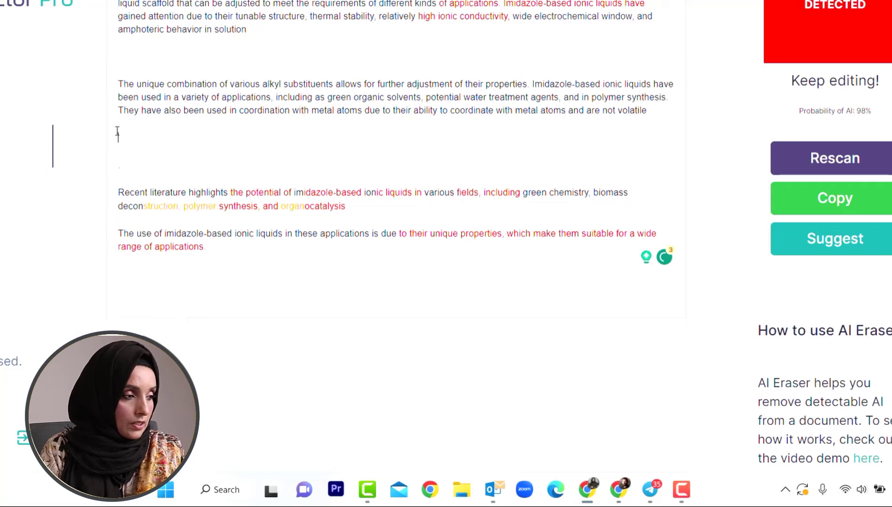
key("BackSpace")
type("R")
key("BackSpace")
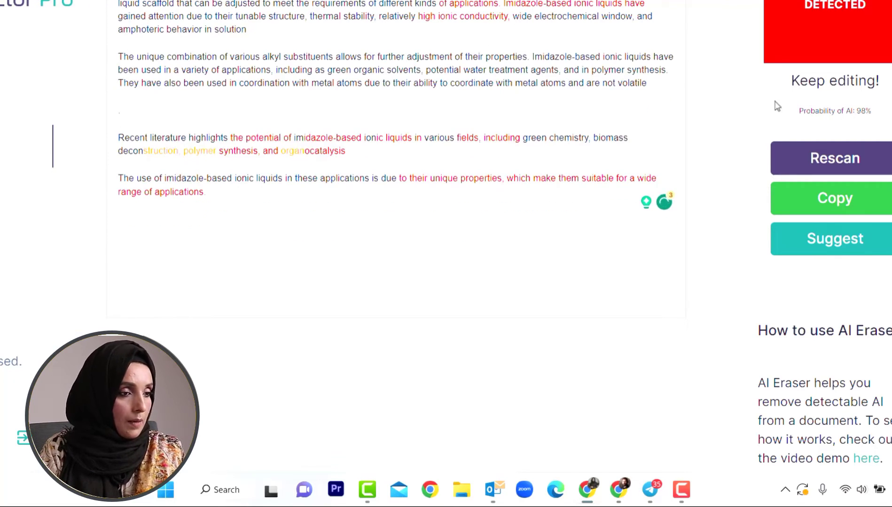
Step: Replace the first paragraph with the suggested alternative beginning "As their cation, imidazole-based ionic liquids contain an imidazole ring"
scroll(689, 65, "up", 3)
left_click(442, 101)
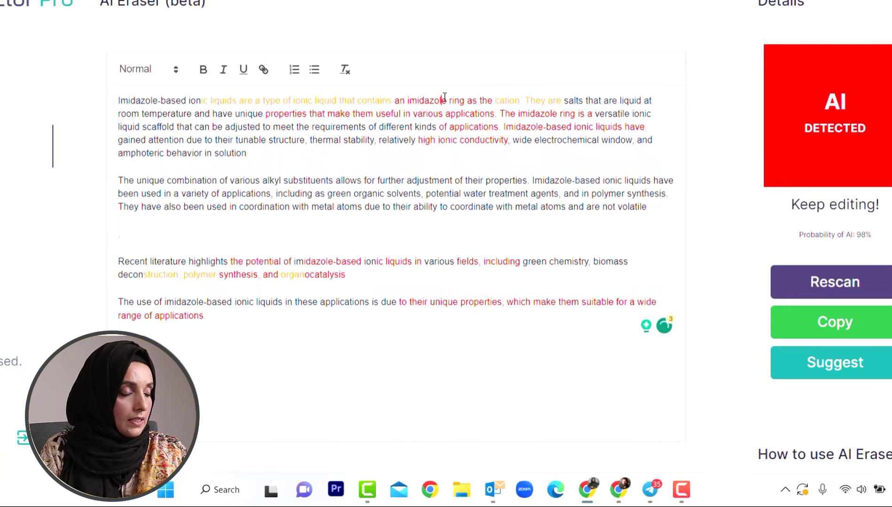
left_click(863, 364)
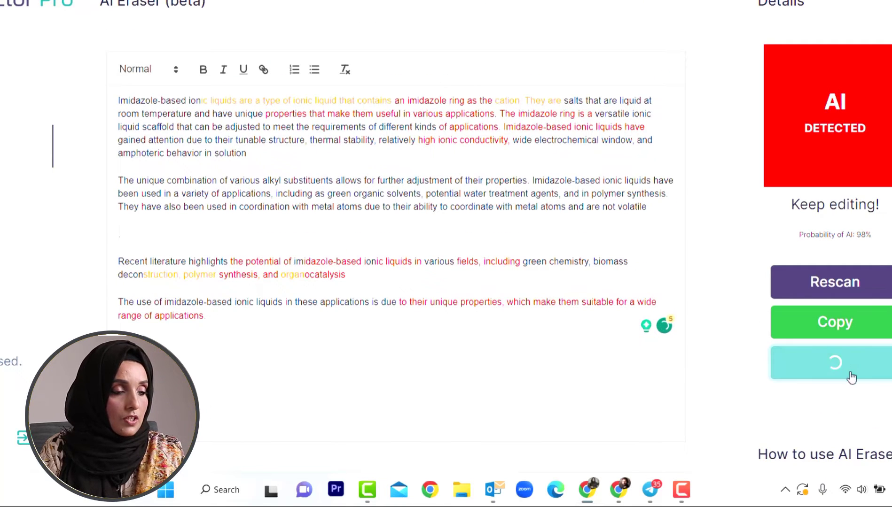
scroll(876, 296, "down", 2)
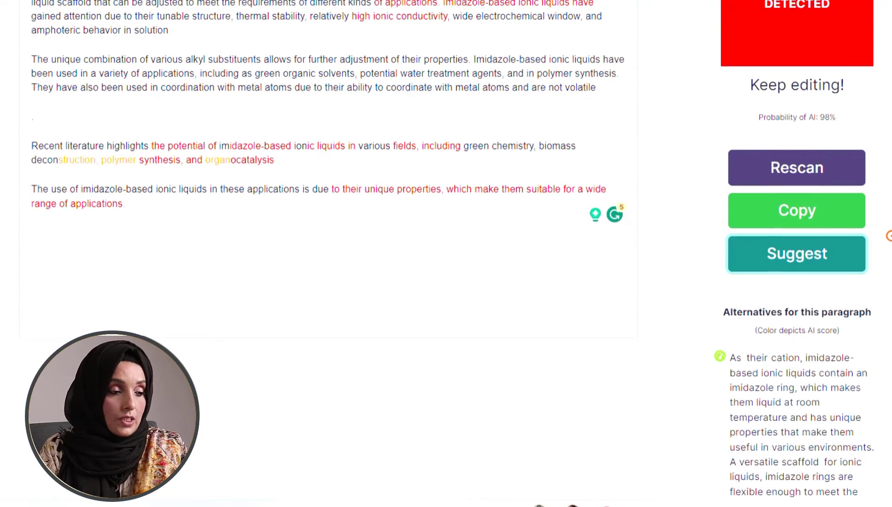
scroll(805, 272, "down", 2)
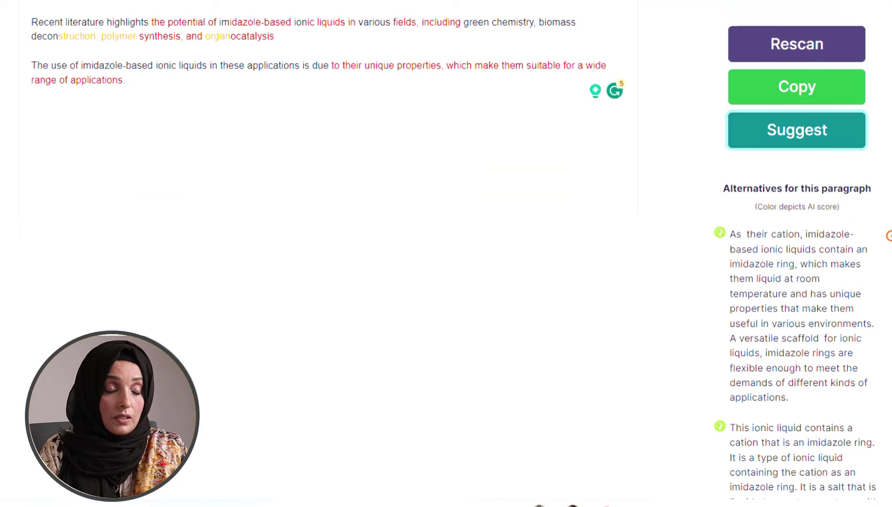
scroll(881, 200, "down", 12)
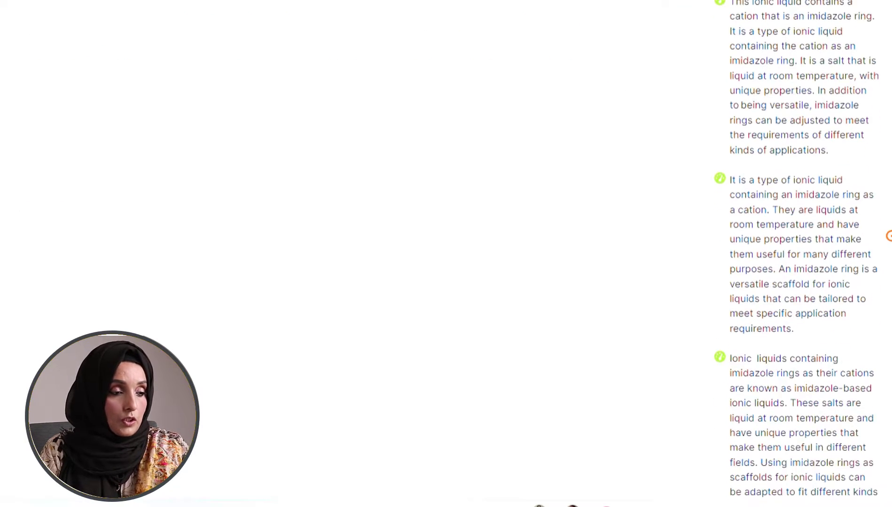
scroll(881, 199, "up", 10)
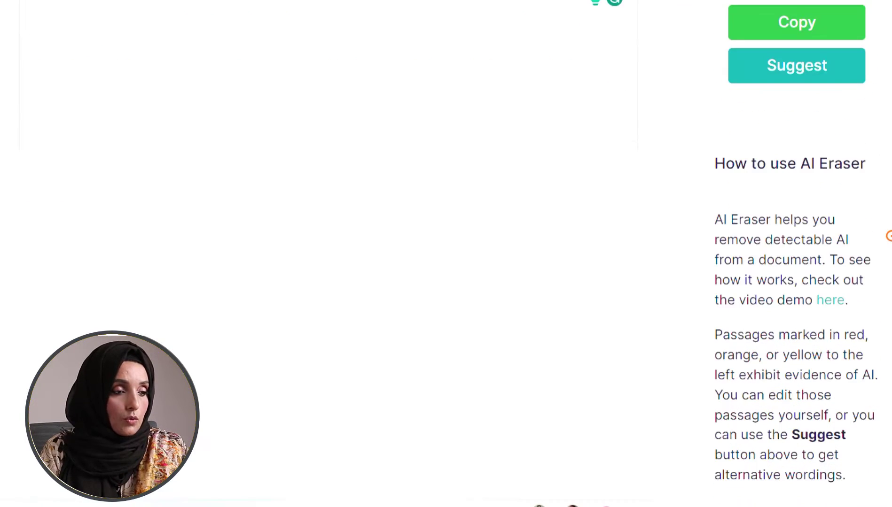
scroll(330, 160, "up", 5)
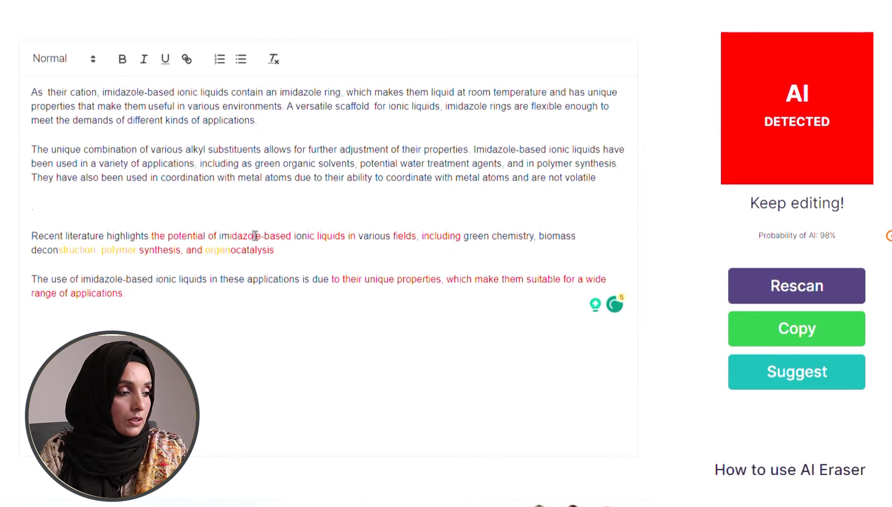
Step: Replace the "Recent literature highlights" paragraph with the suggested alternative beginning "There are a number of applications for imidazole-based ionic liquids"
left_click(254, 236)
scroll(446, 253, "down", 4)
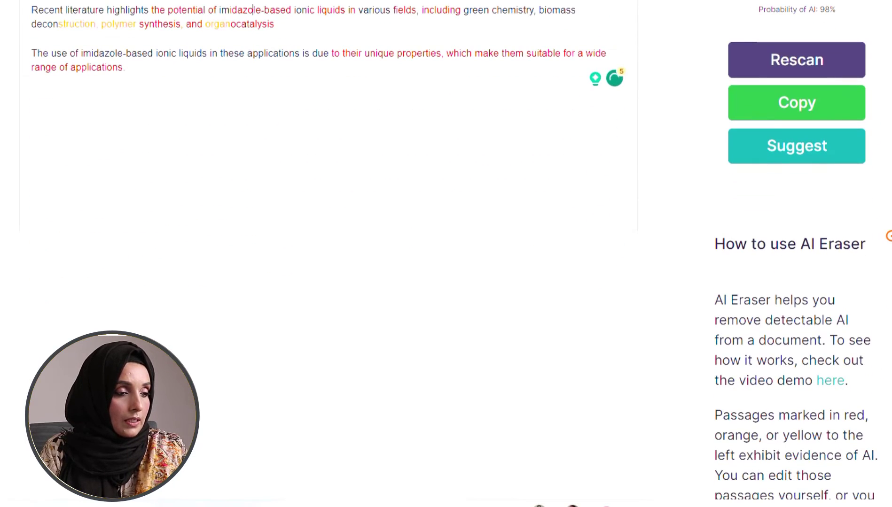
left_click(834, 160)
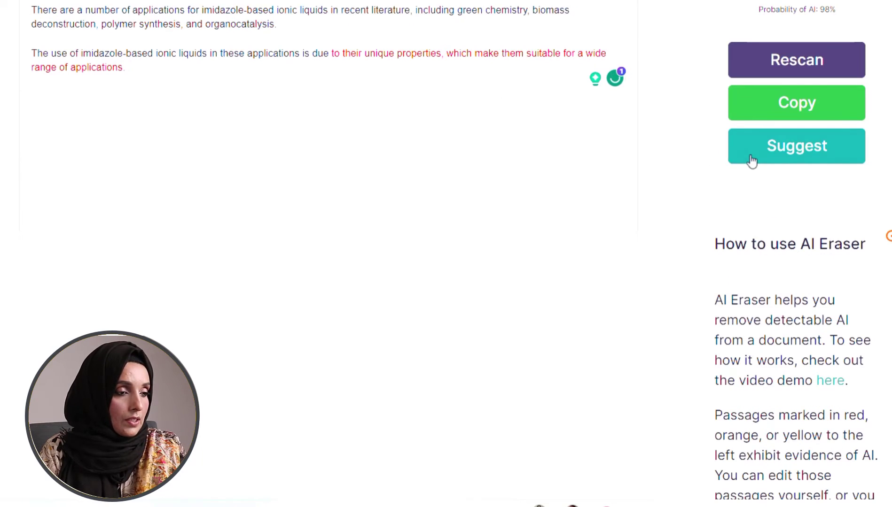
Step: Replace the last paragraph with the suggestion "Because imidazole-based ionic liquids possess unique properties, they can be used in a wide range of applications" and rescan the text
left_click(752, 158)
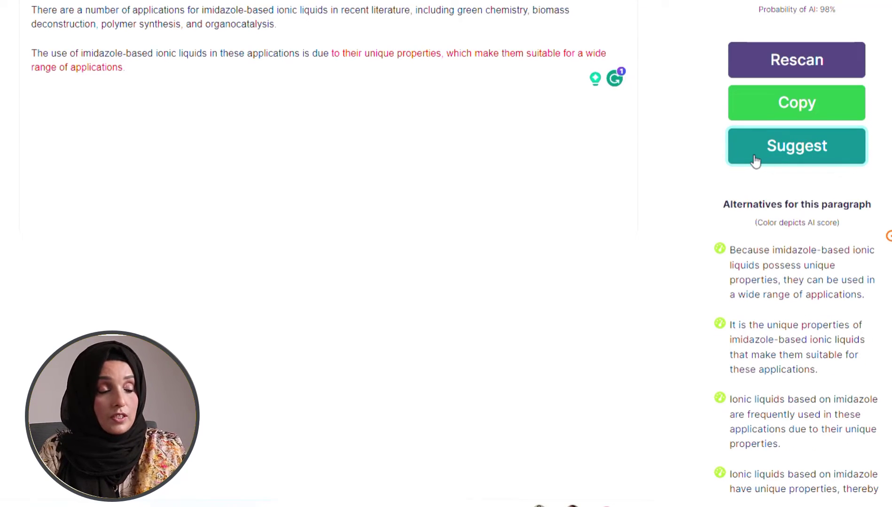
left_click(801, 282)
scroll(801, 282, "up", 4)
scroll(787, 209, "up", 2)
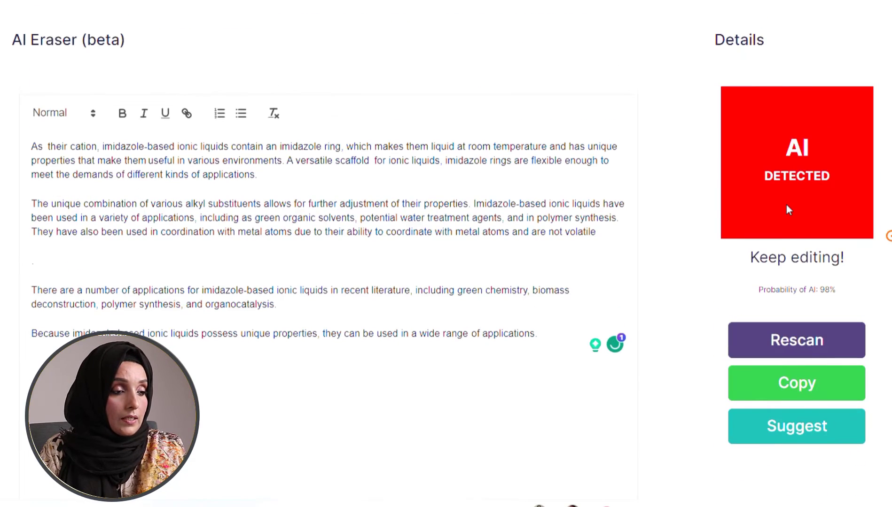
left_click(819, 343)
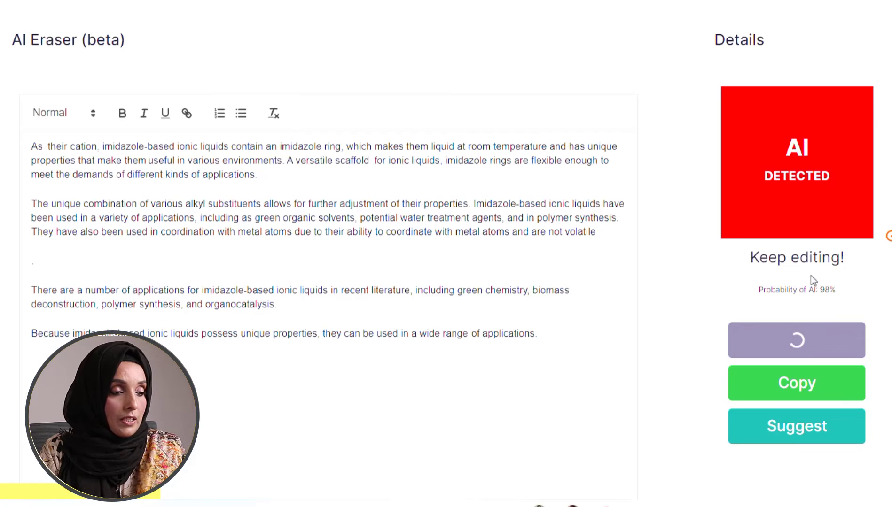
scroll(813, 282, "up", 2)
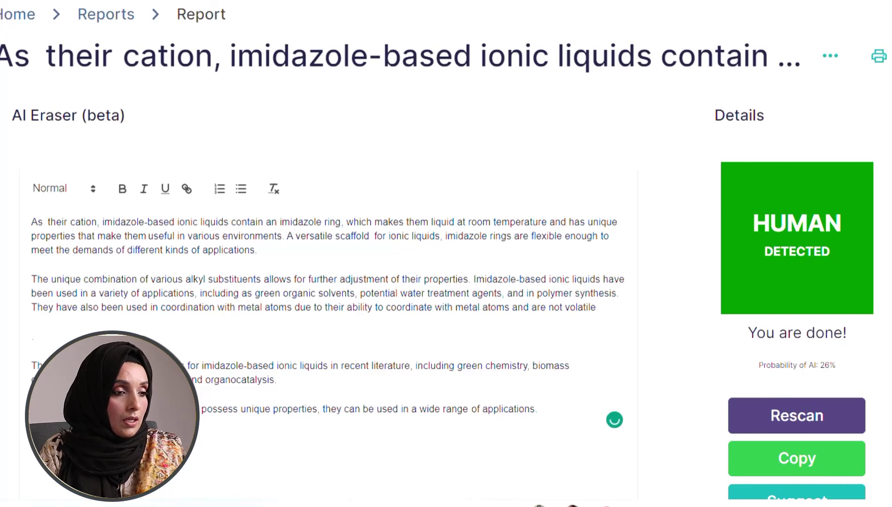
Step: Replace the second paragraph with the suggested alternative beginning "With a unique combination of alkyl substituents" and rescan the text
scroll(799, 282, "down", 5)
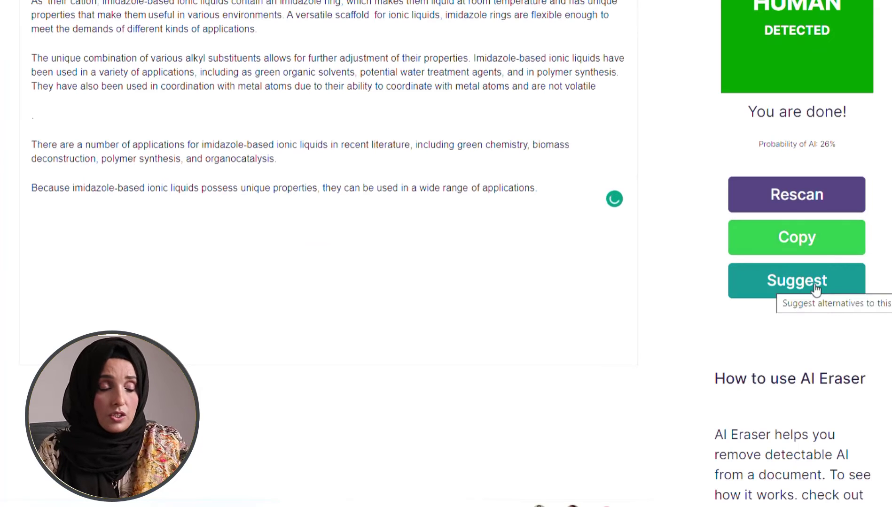
left_click(815, 290)
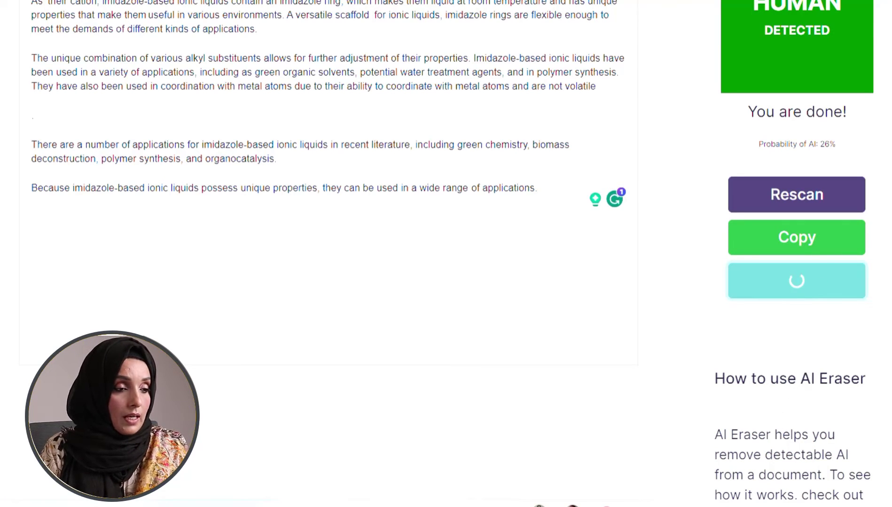
scroll(823, 282, "down", 3)
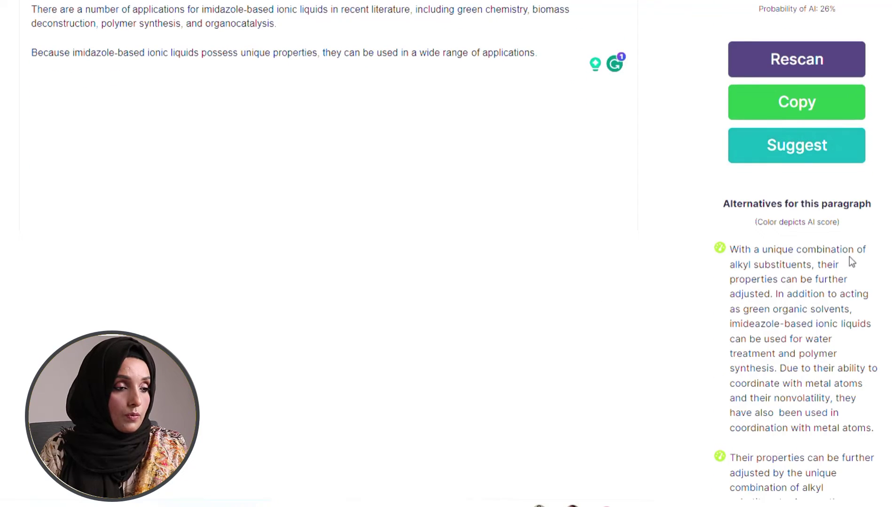
scroll(820, 312, "up", 5)
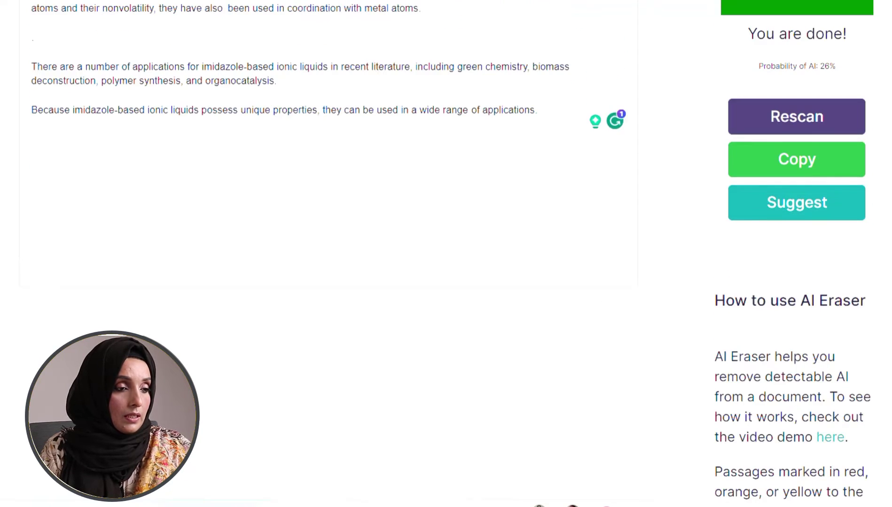
left_click(838, 332)
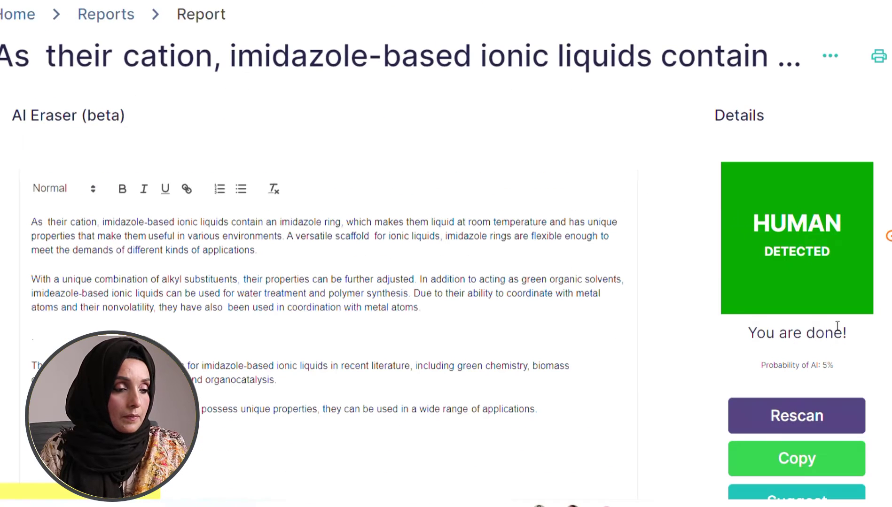
Step: Copy the whole rewritten text into the Google Docs outline below "Brief explanation of what imidazole-based ionic liquids are"
scroll(445, 331, "down", 1)
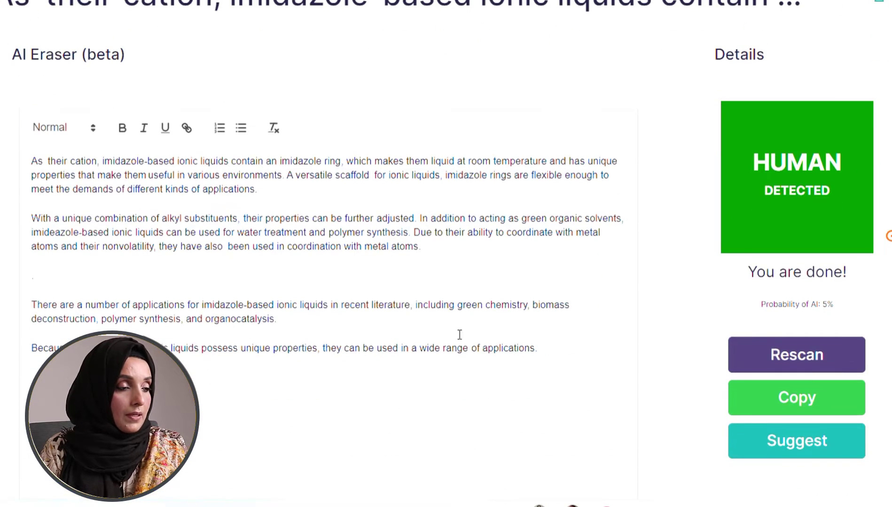
left_click_drag(537, 349, 10, 170)
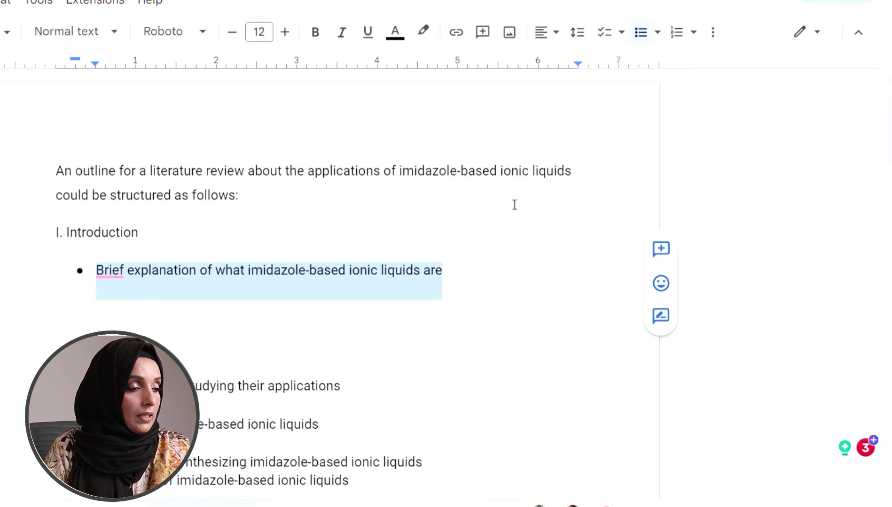
left_click(150, 303)
key("ctrl+v")
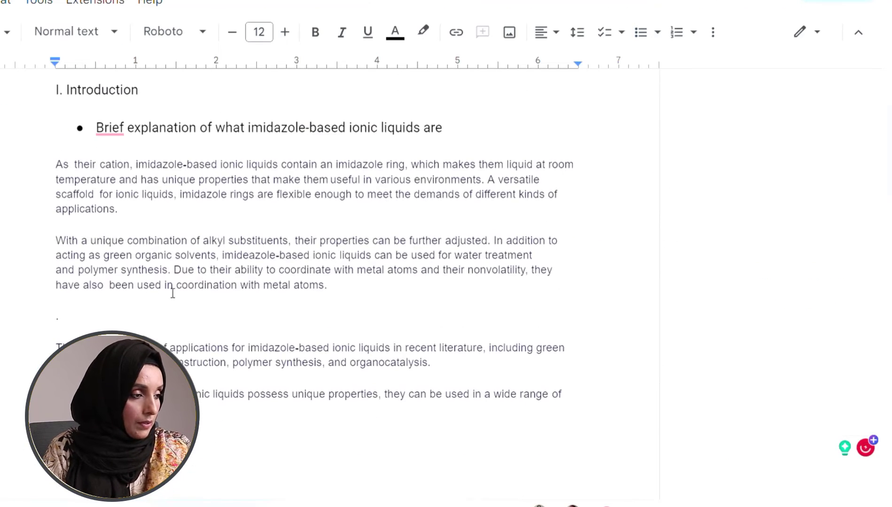
Step: Remove the stray period and its empty line between the second and third pasted paragraphs, keeping "chemistry" intact
left_click(81, 317)
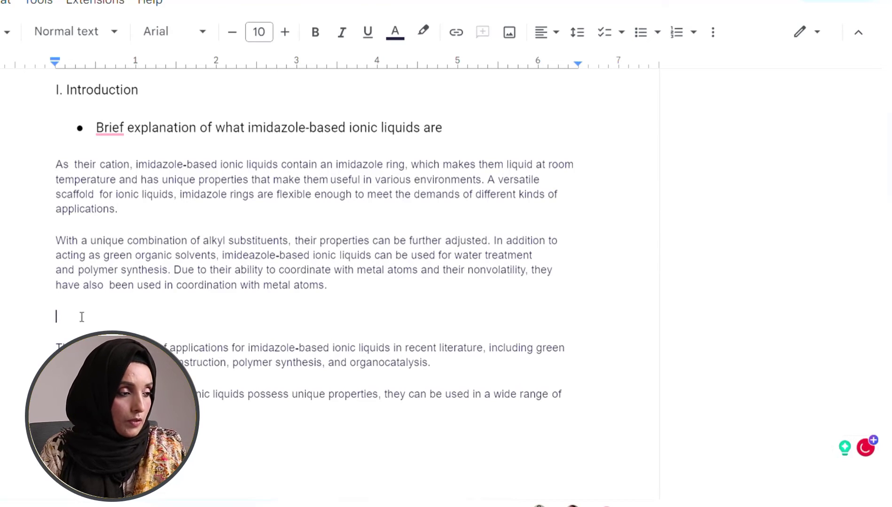
key("BackSpace")
left_click(63, 335)
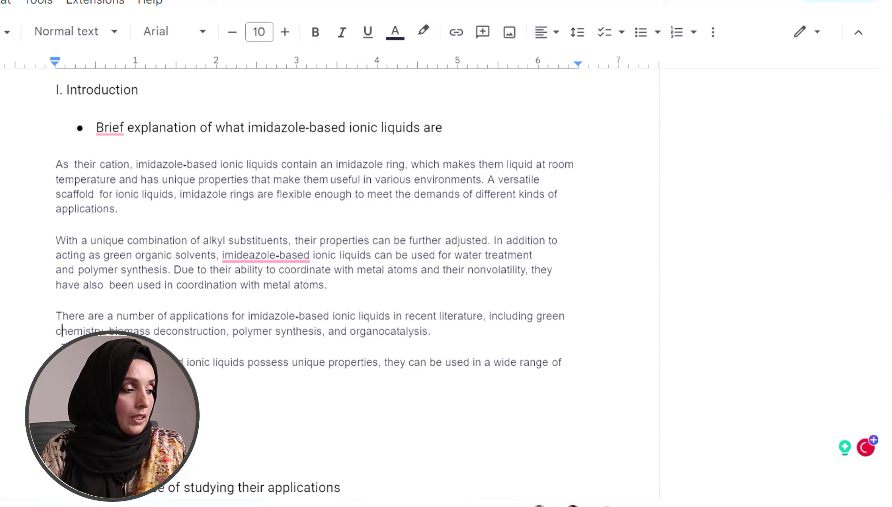
key("BackSpace")
type("c")
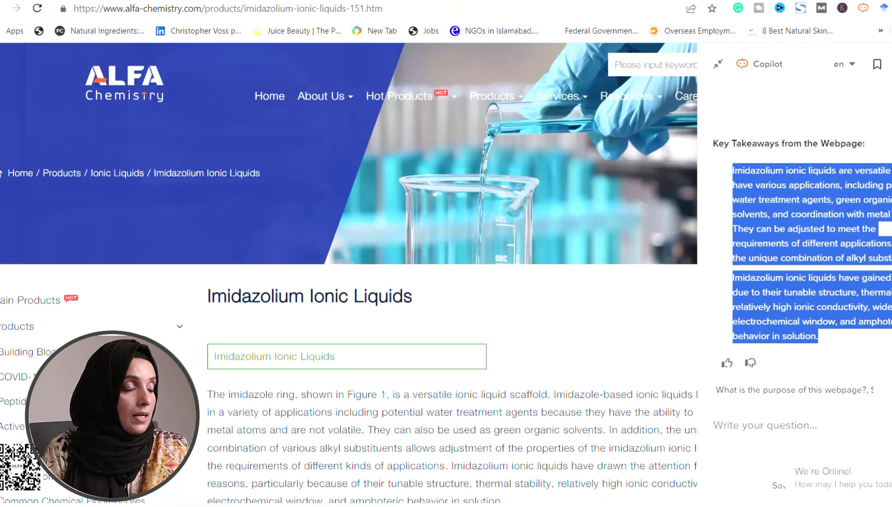
Step: Return to the Perplexity thread and highlight the first 2015-2023 literature entry, the study on water hyacinth biomass deconstruction
left_click(329, 2)
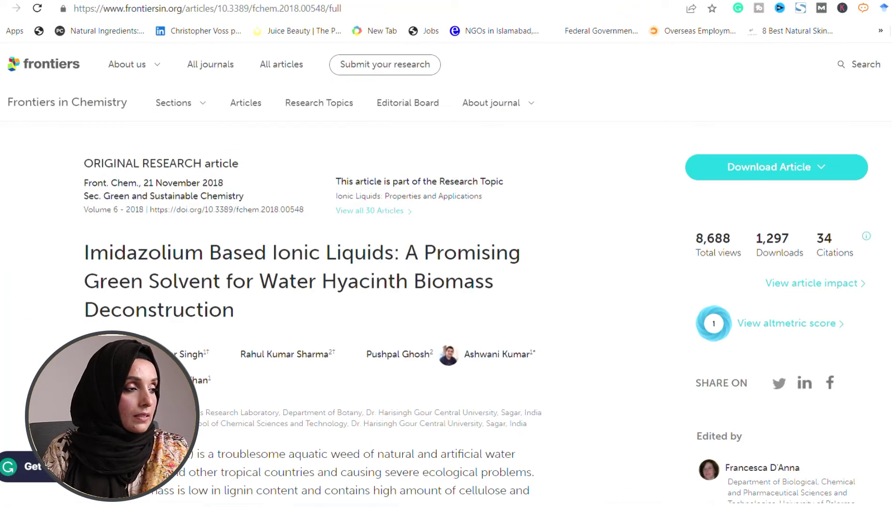
left_click(348, 2)
left_click(815, 277)
scroll(814, 277, "up", 10)
scroll(542, 291, "up", 15)
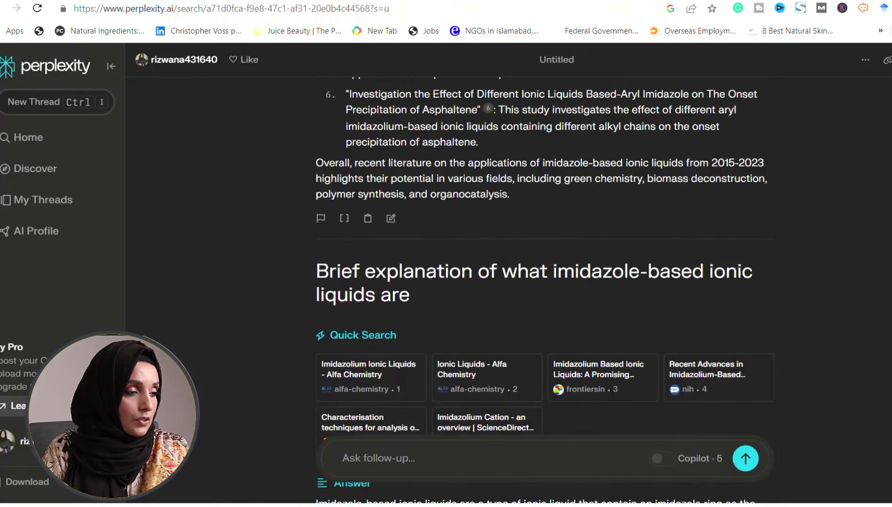
scroll(475, 188, "up", 5)
left_click_drag(389, 116, 361, 85)
scroll(475, 141, "up", 1)
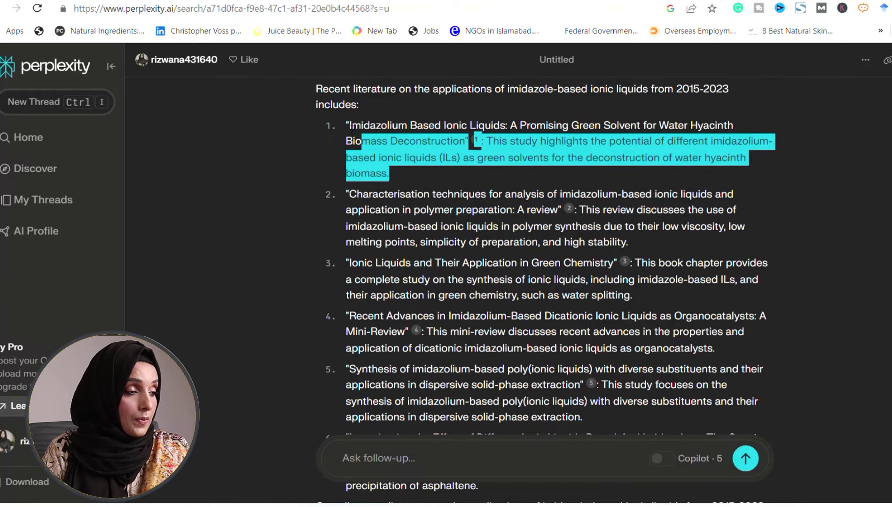
left_click_drag(349, 125, 392, 174)
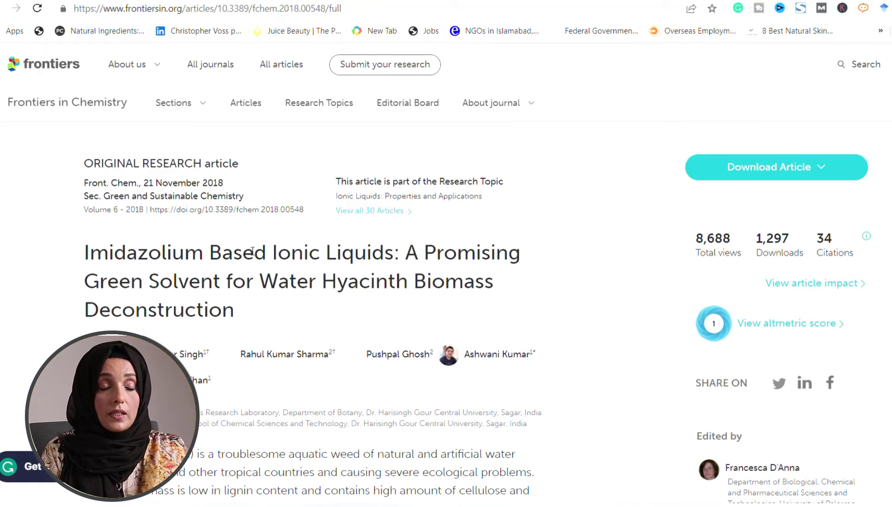
Step: Open SciSpace Copilot on the Frontiers water hyacinth article and have it summarise the introduction of the paper
left_click(863, 9)
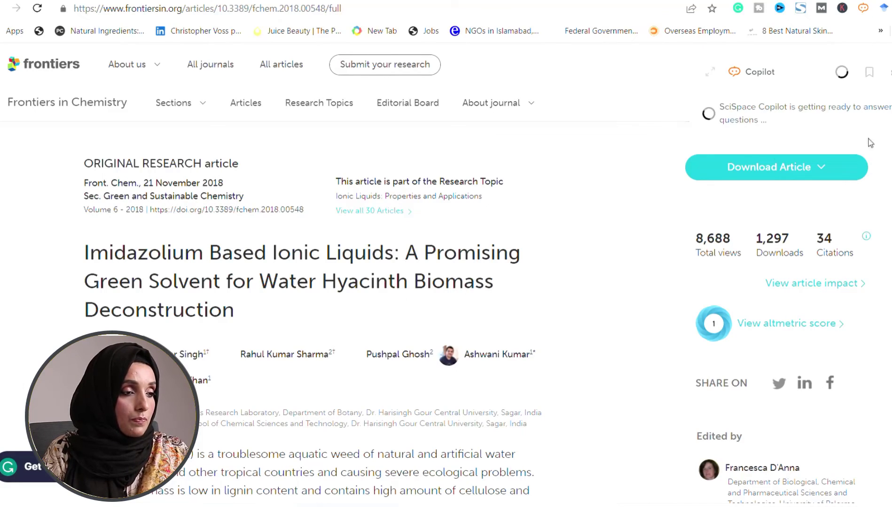
scroll(328, 281, "down", 15)
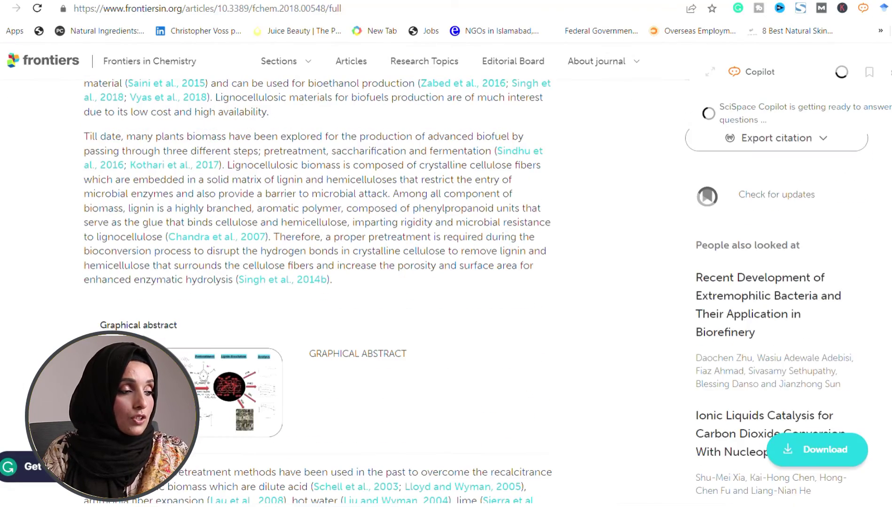
scroll(329, 282, "up", 14)
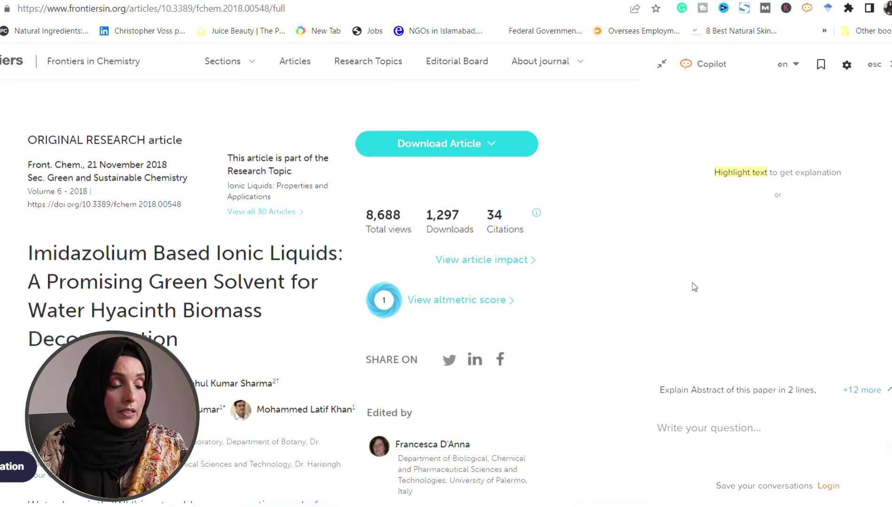
left_click(852, 391)
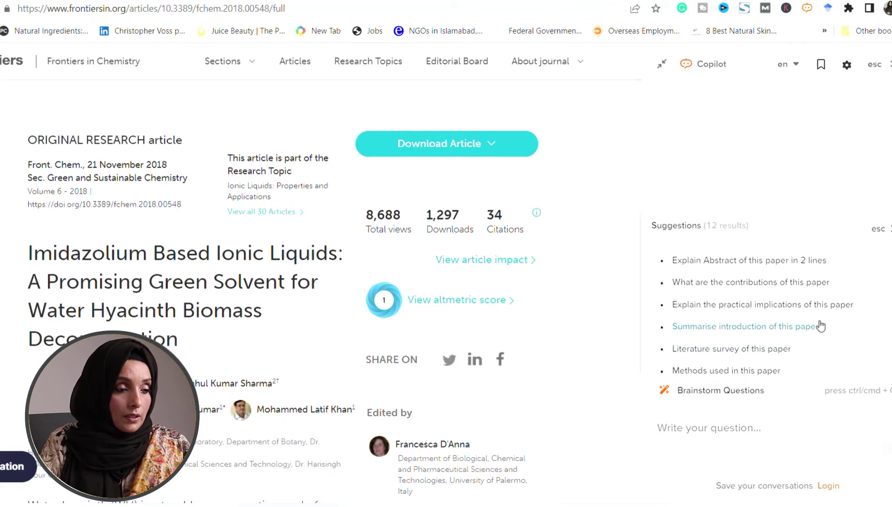
scroll(763, 317, "down", 1)
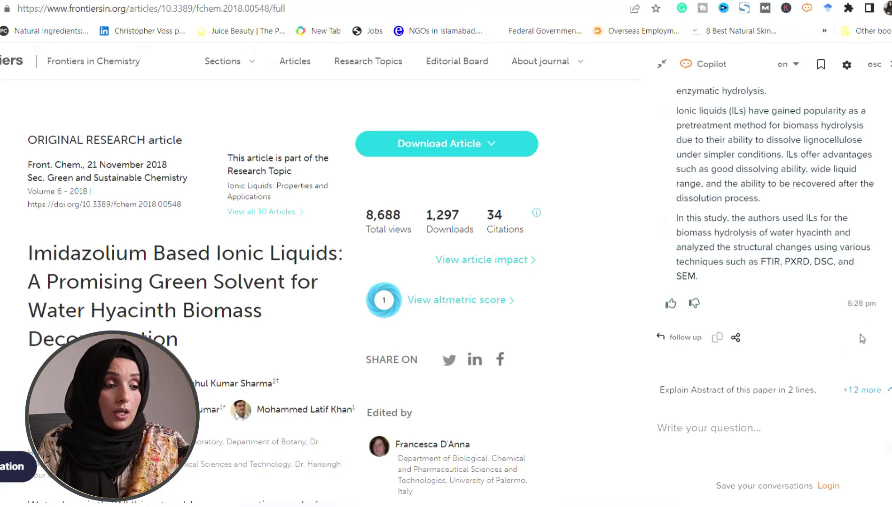
Step: Read through the introduction summary and highlight its sentence on ionic liquids as a pretreatment method for biomass hydrolysis
scroll(783, 151, "up", 5)
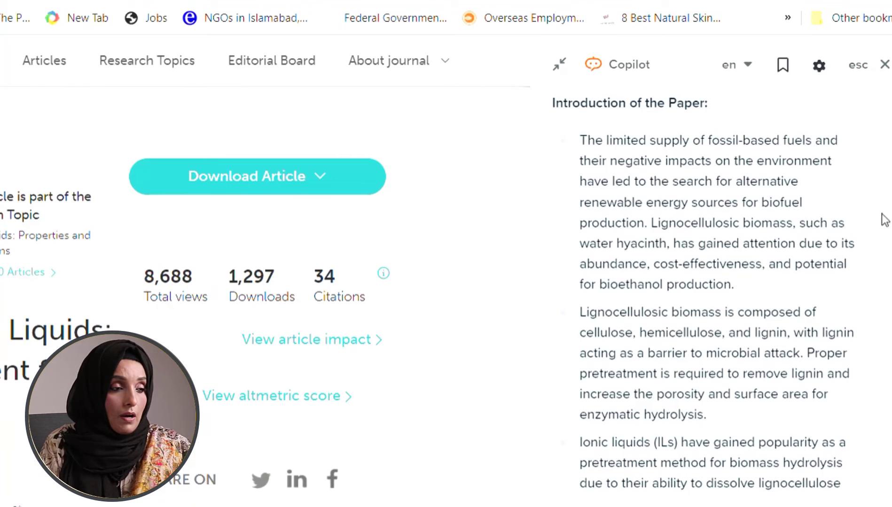
scroll(625, 217, "down", 3)
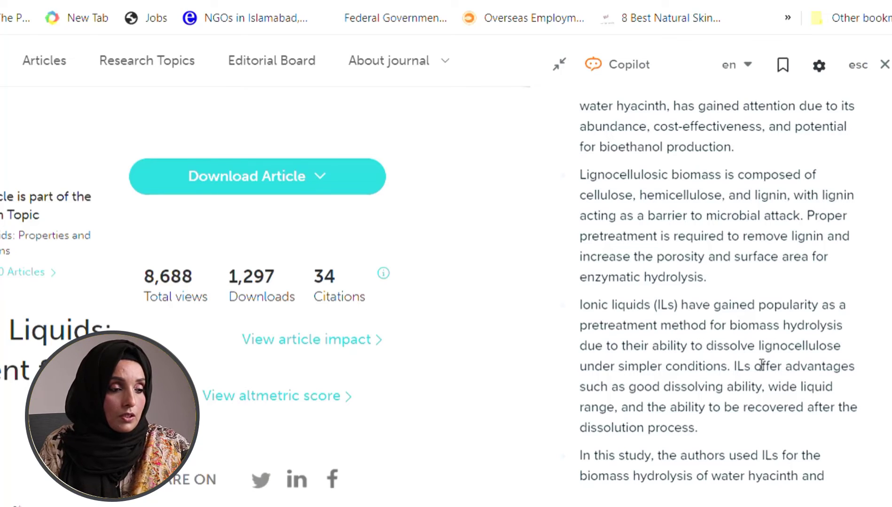
left_click_drag(732, 370, 578, 311)
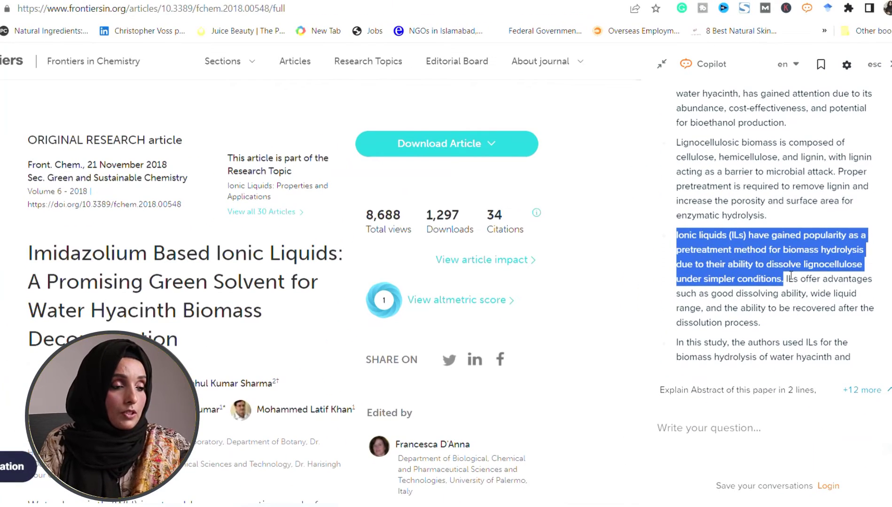
scroll(784, 279, "down", 3)
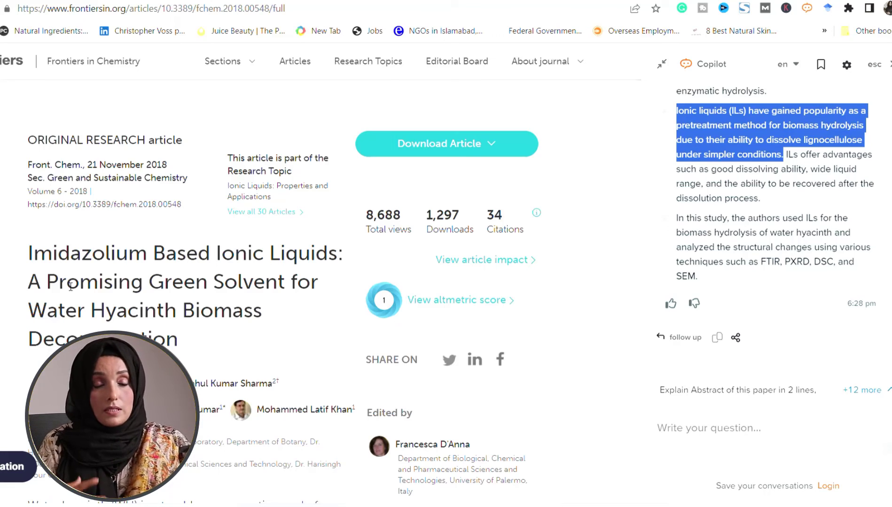
Step: Have Copilot produce the literature survey of this paper and review its answer from the beginning
left_click(862, 390)
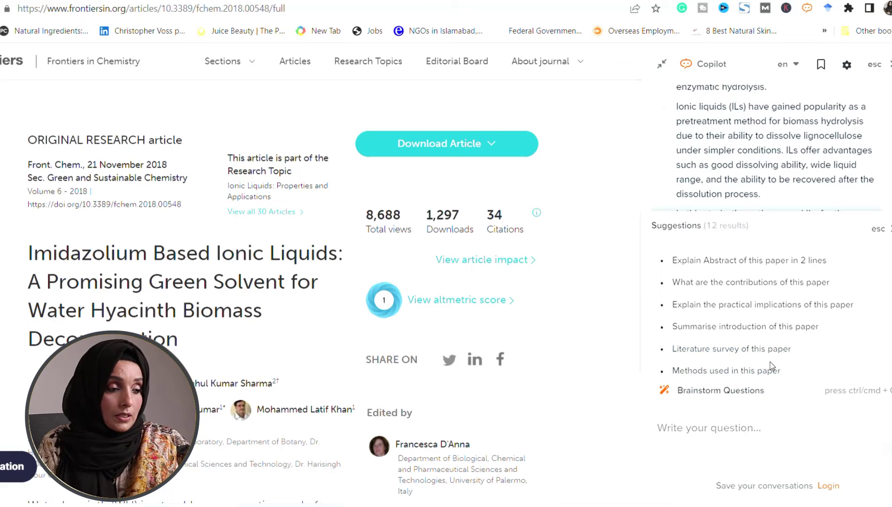
left_click(770, 350)
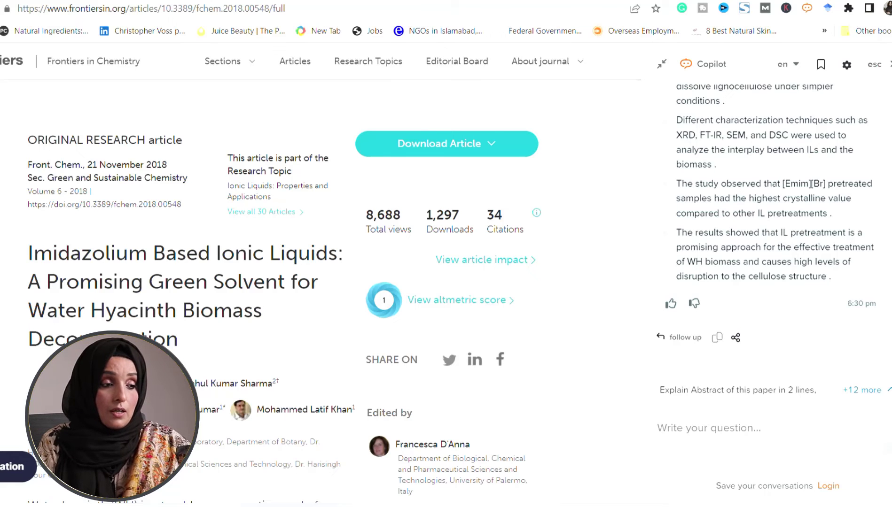
scroll(762, 212, "up", 3)
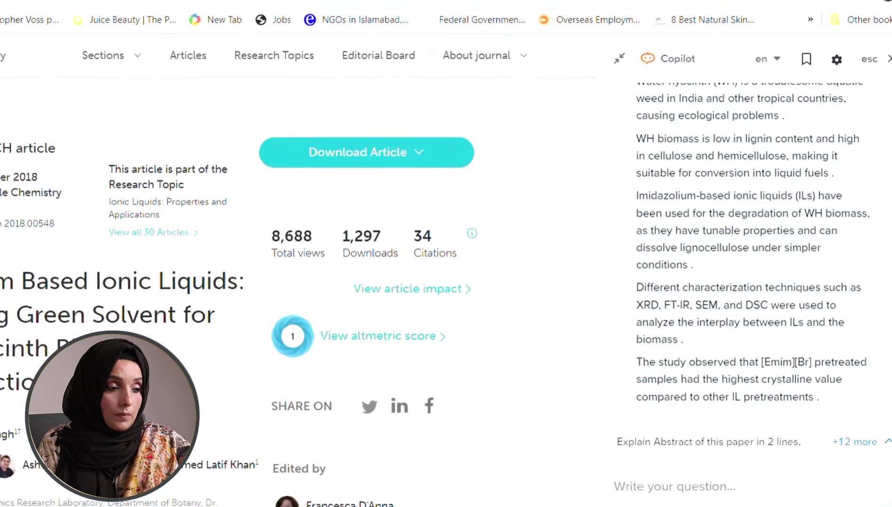